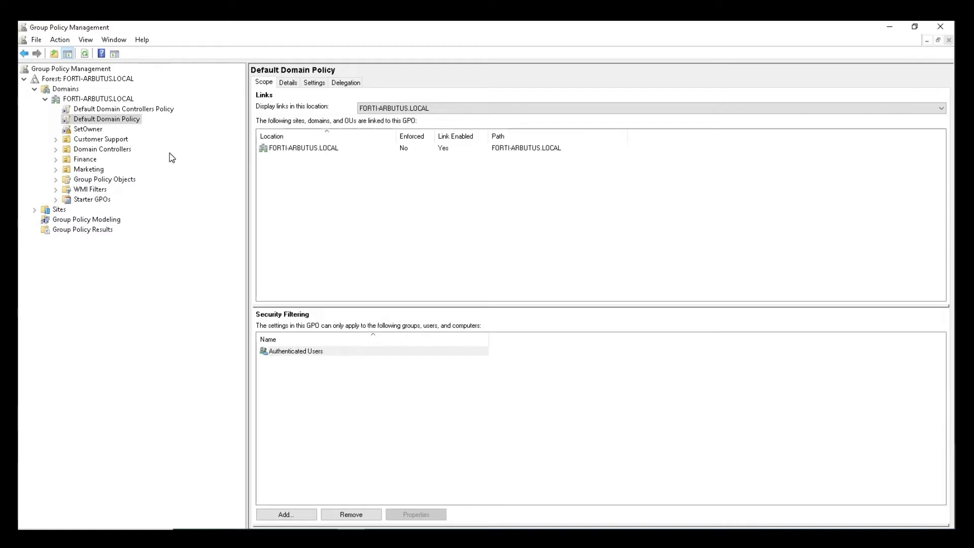
- Edit the Default Domain Policy and go to Computer Configuration's Security Settings > System Services
right_click(137, 120)
click(152, 125)
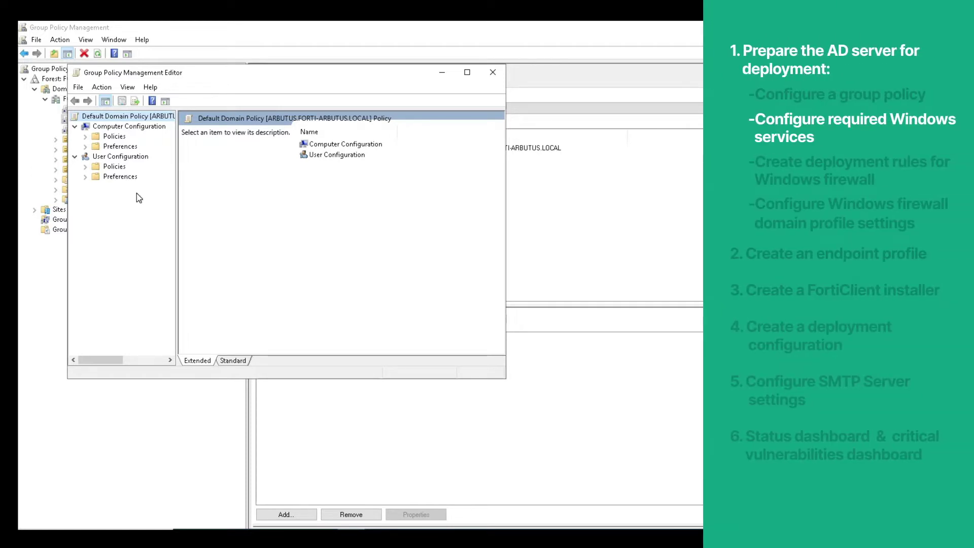
click(87, 137)
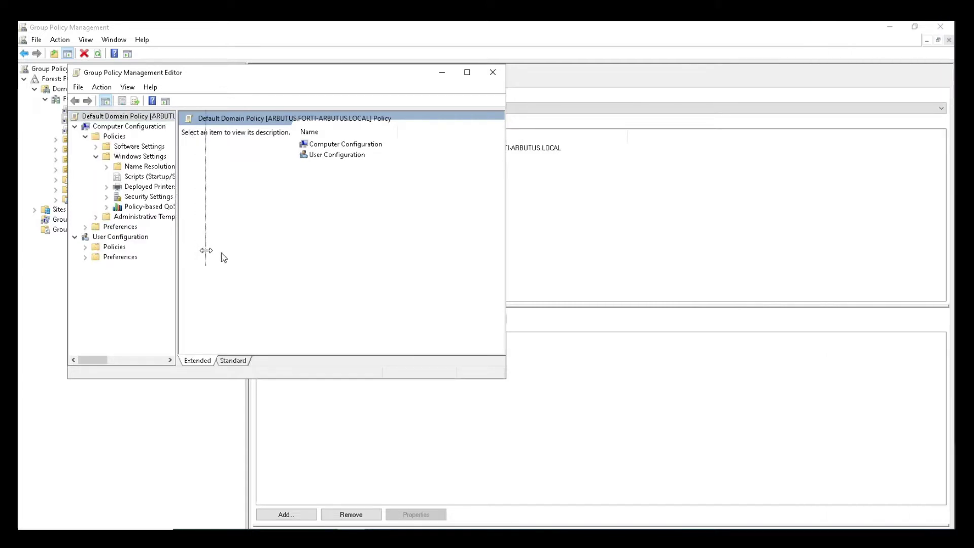
drag(206, 250, 221, 252)
click(106, 197)
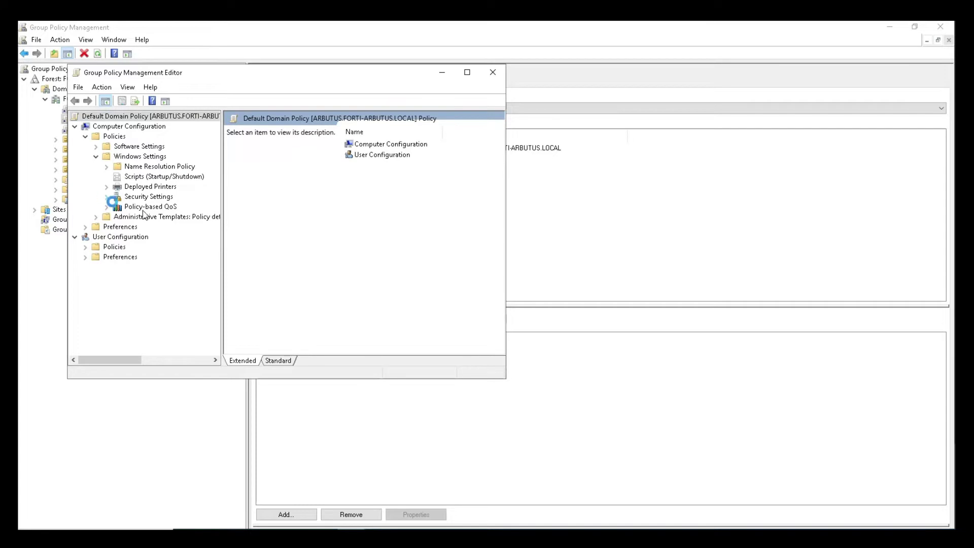
scroll(174, 180, down, 2)
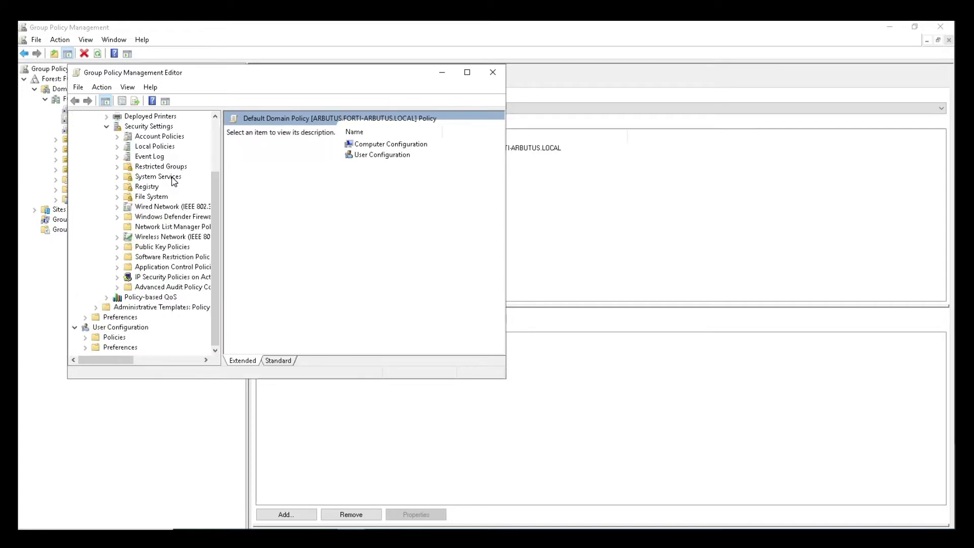
click(173, 177)
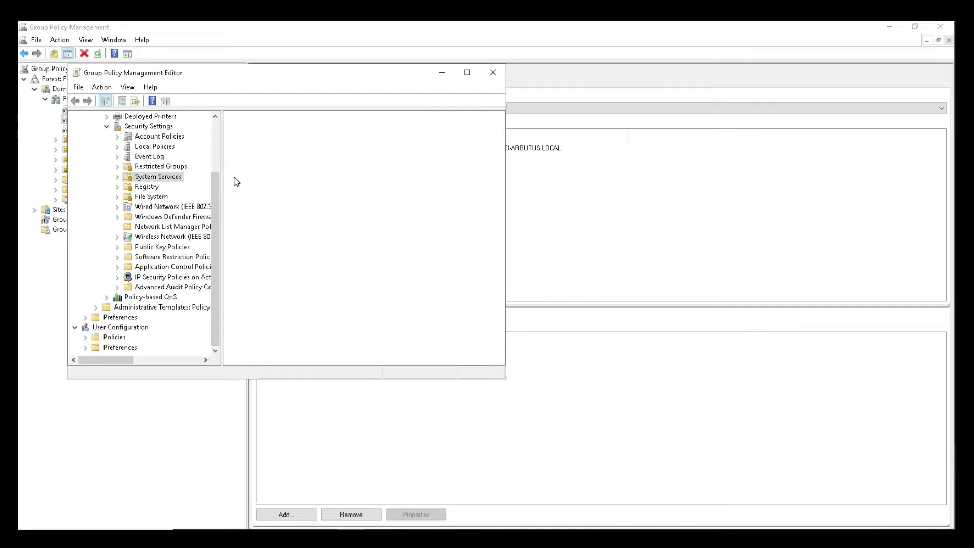
- Define the Task Scheduler service policy with Automatic startup
scroll(300, 250, down, 20)
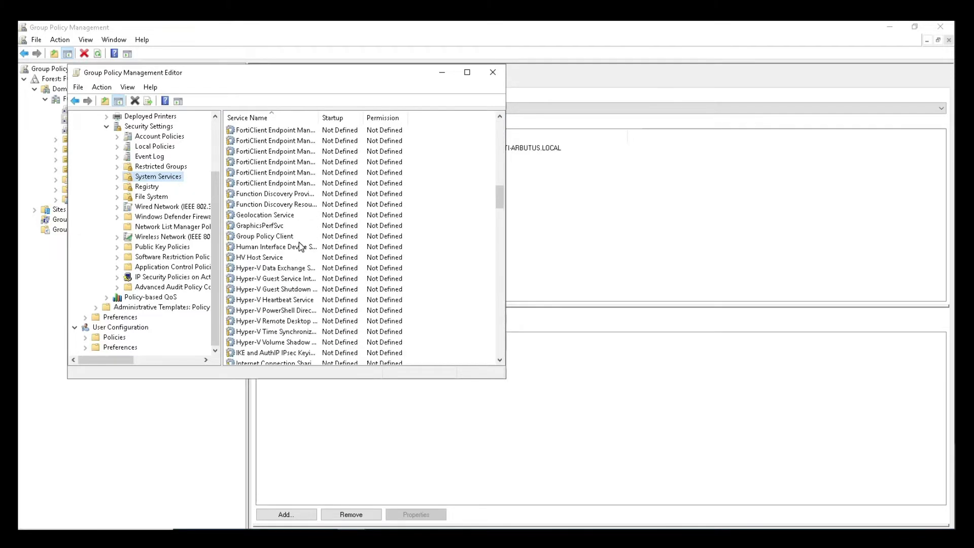
click(261, 130)
right_click(322, 130)
click(344, 139)
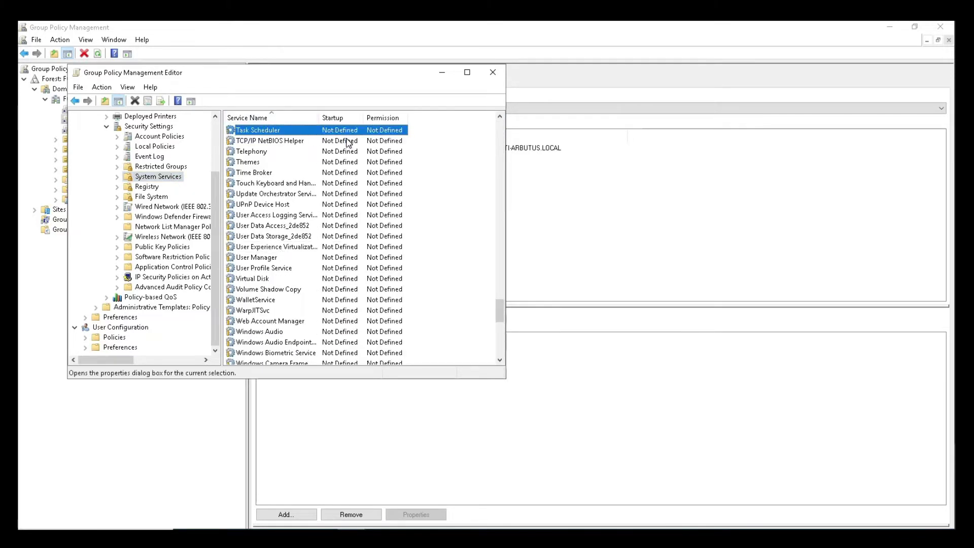
click(218, 190)
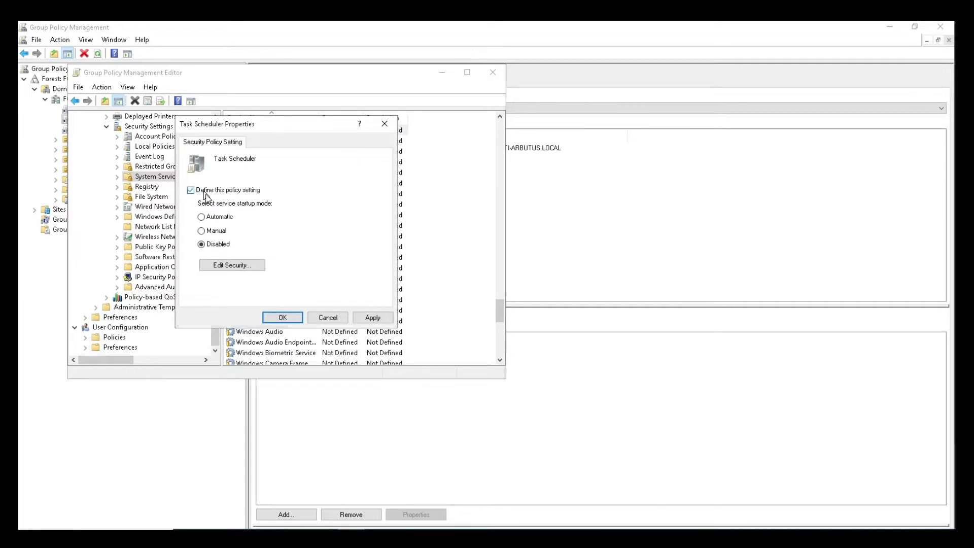
click(220, 219)
click(371, 318)
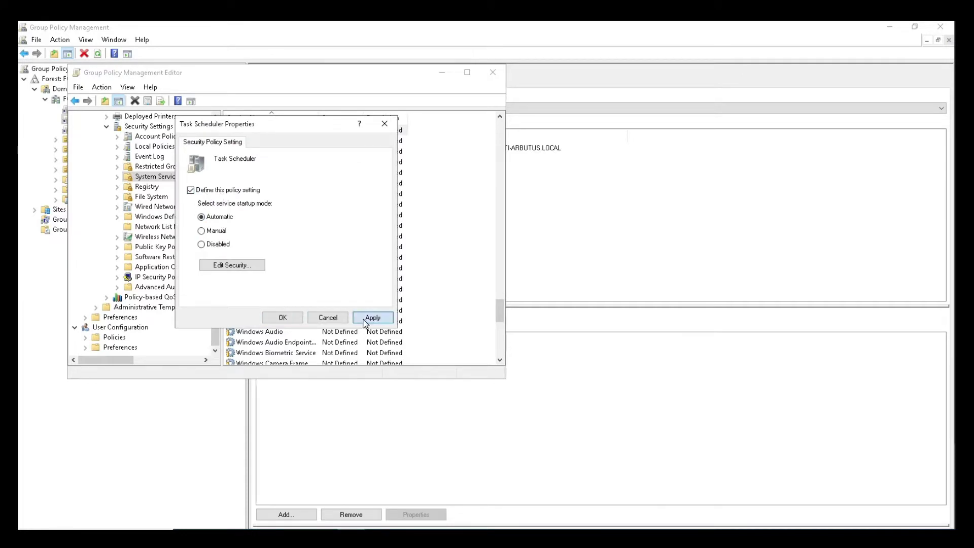
click(283, 318)
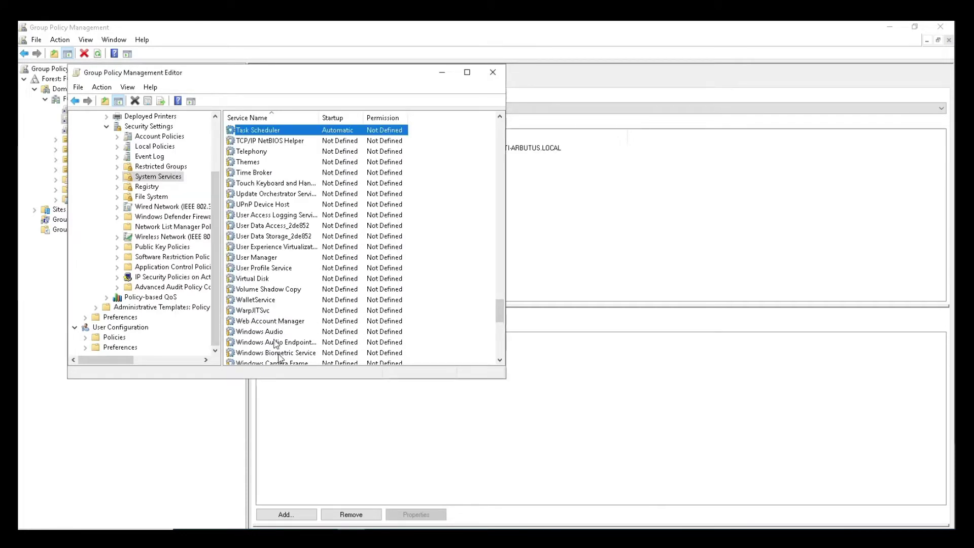
- Define the Windows Installer service policy with Manual startup
scroll(280, 338, down, 5)
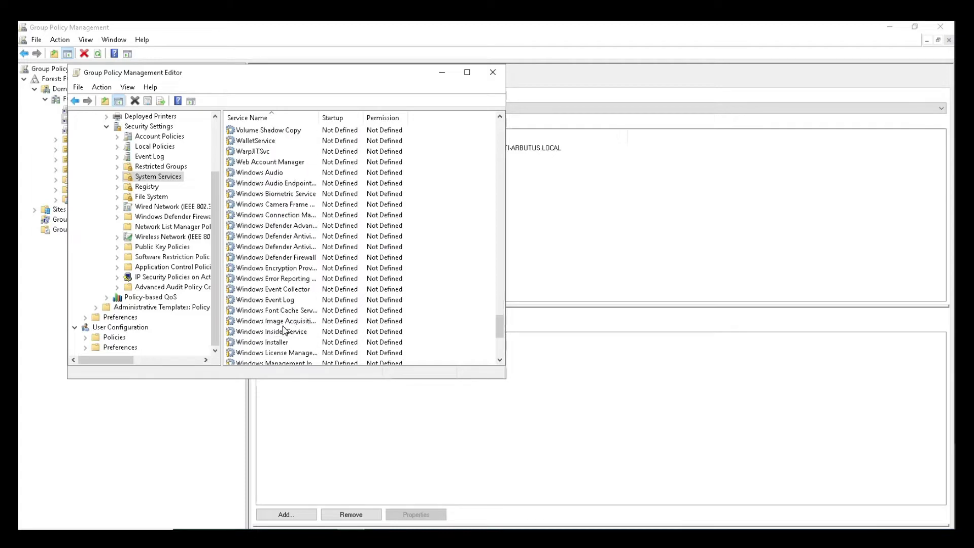
scroll(283, 261, down, 6)
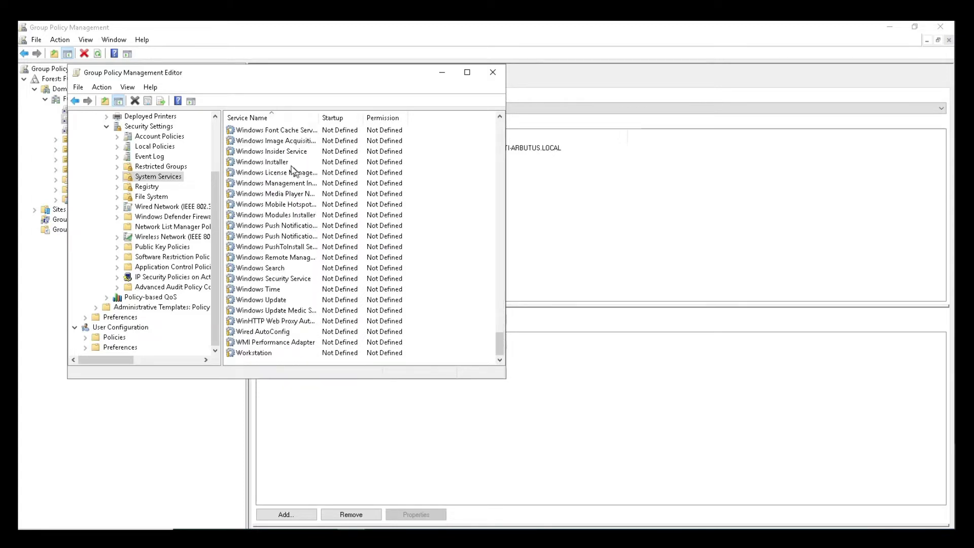
right_click(272, 163)
click(305, 167)
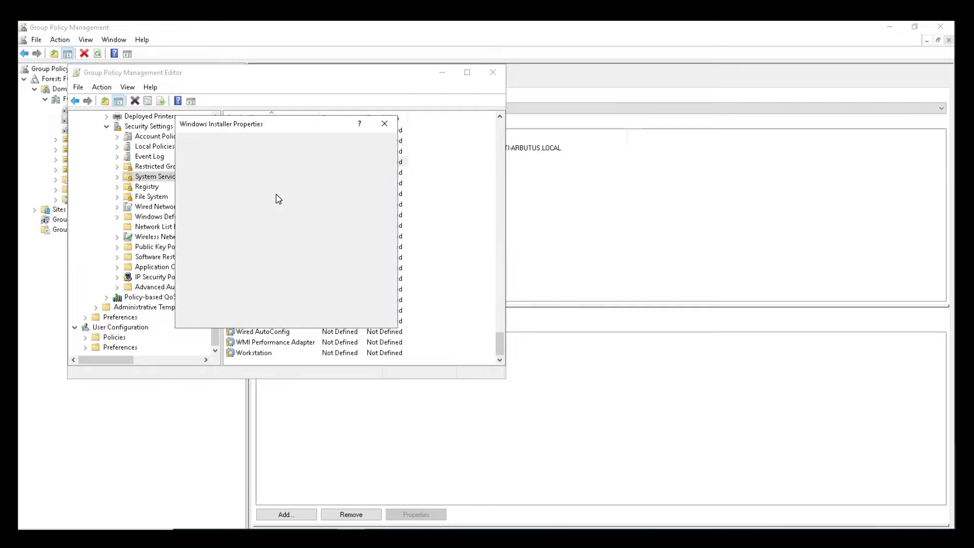
click(191, 191)
click(201, 231)
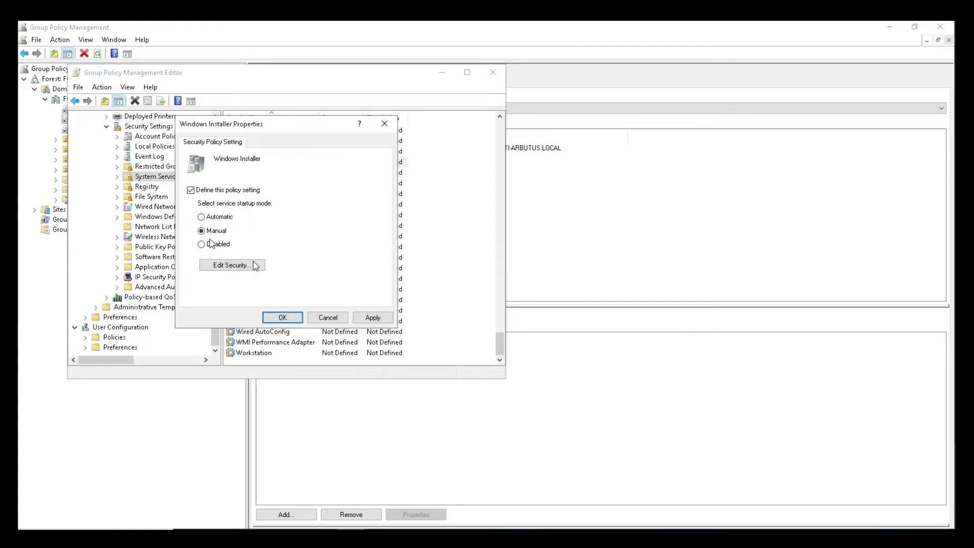
click(350, 315)
click(283, 318)
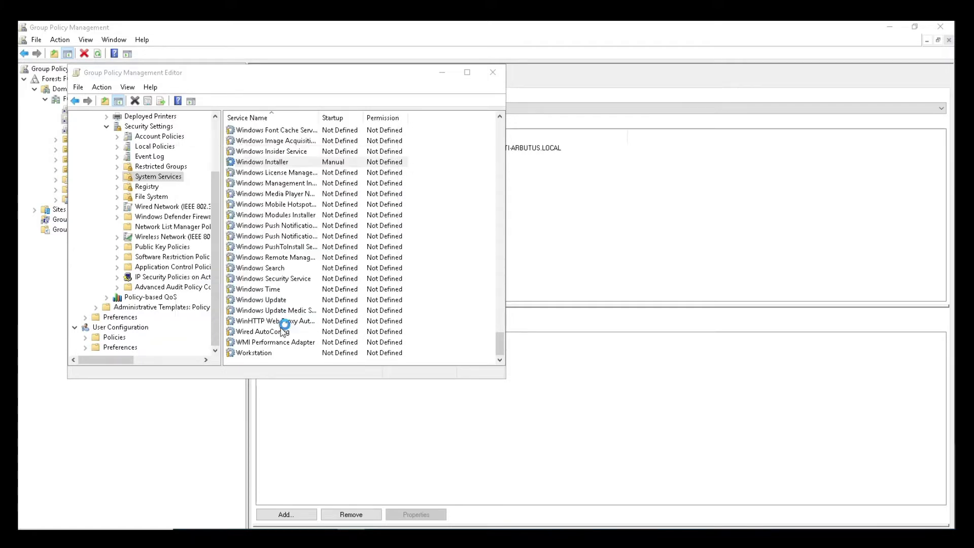
- Define the Remote Registry service policy with Automatic startup
key(r)
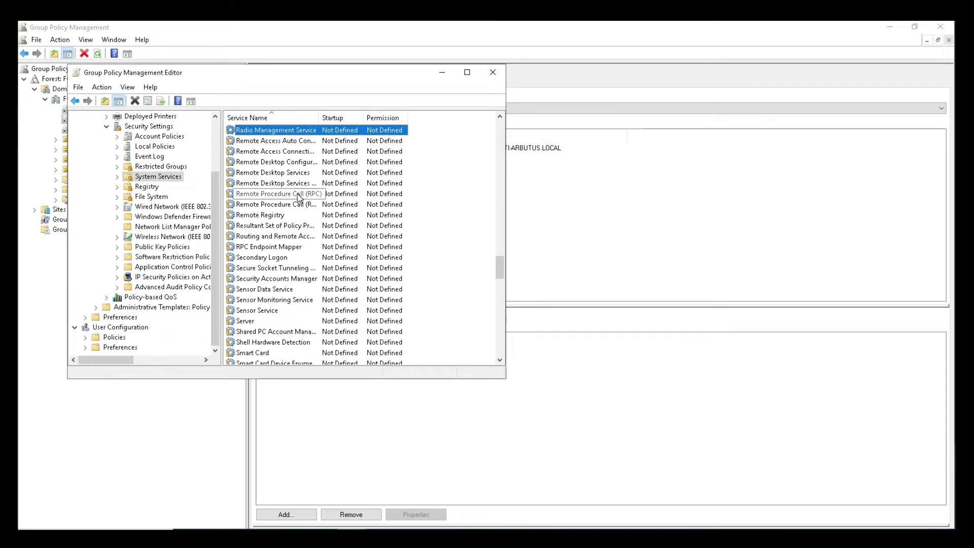
click(299, 217)
right_click(298, 217)
click(317, 220)
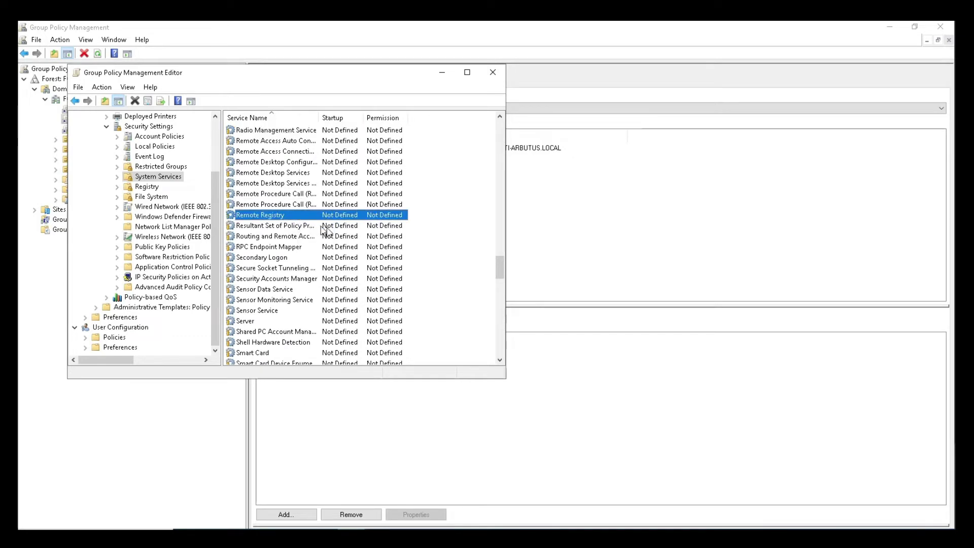
click(223, 190)
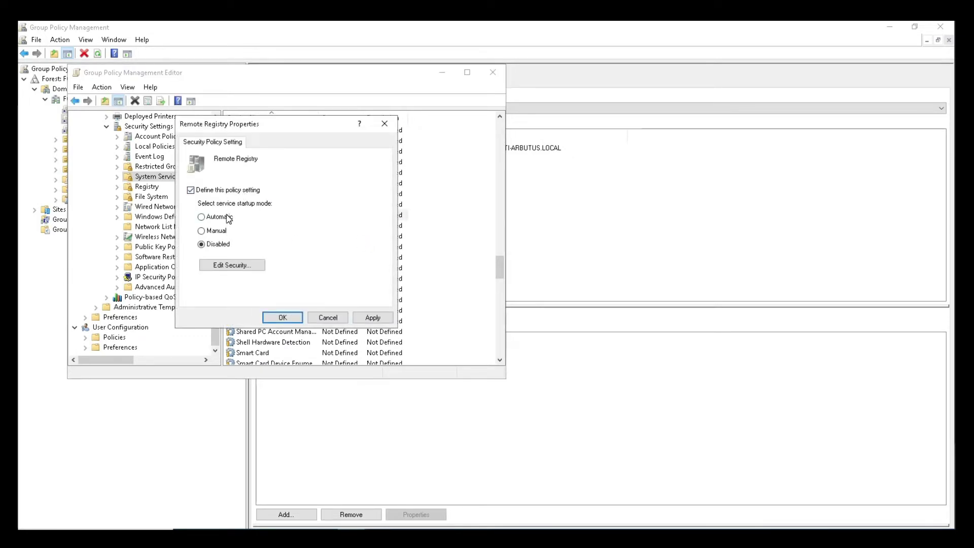
click(218, 217)
click(294, 318)
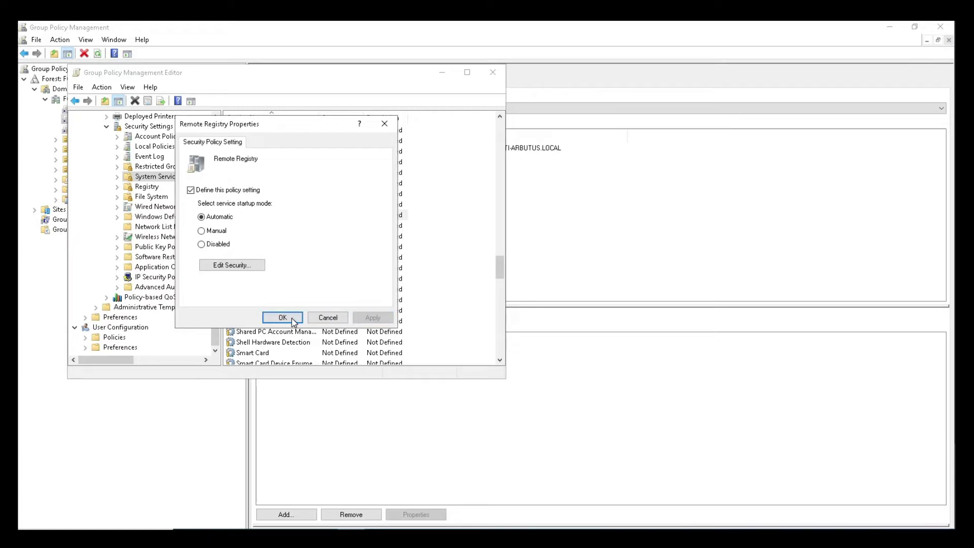
click(282, 317)
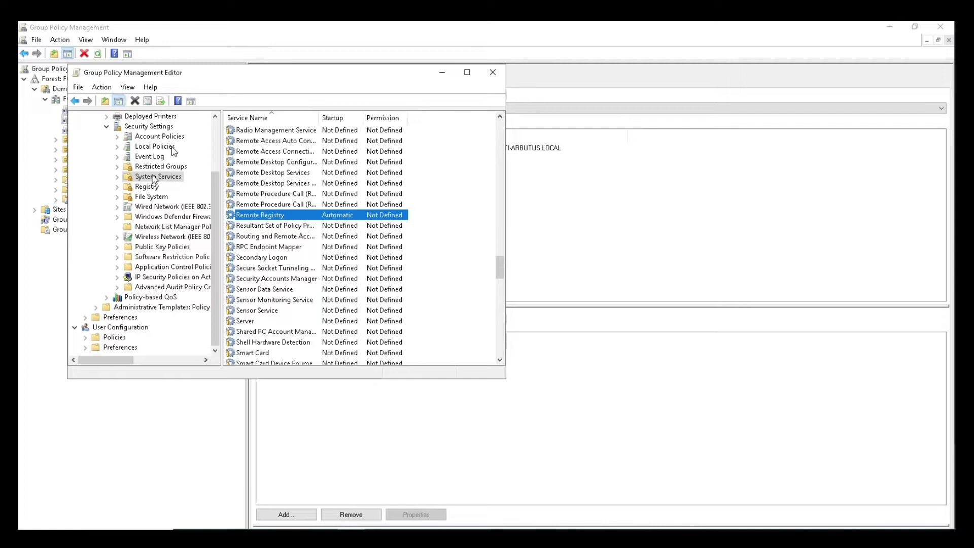
- Reopen the Default Domain Policy and go to Windows Defender Firewall's Inbound Rules
click(493, 72)
right_click(92, 121)
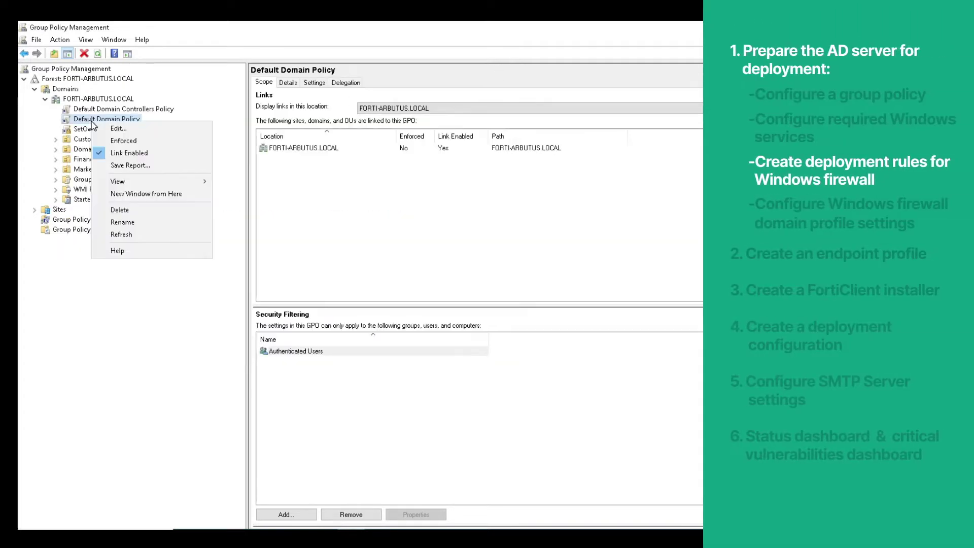
click(117, 128)
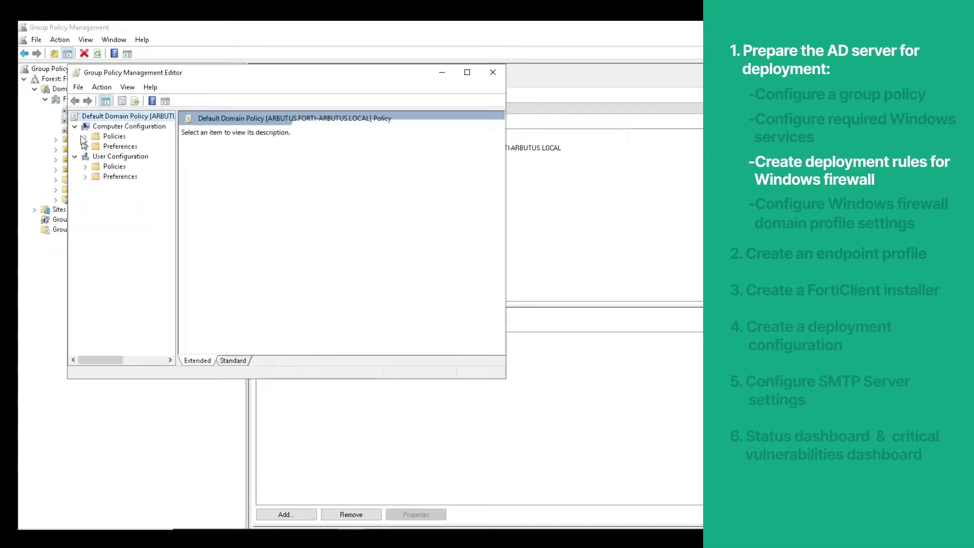
click(84, 137)
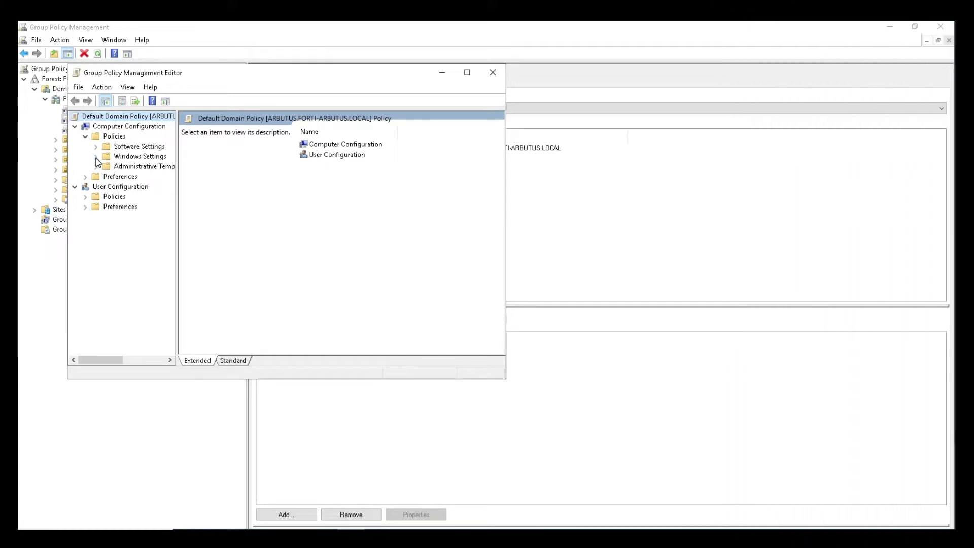
click(96, 157)
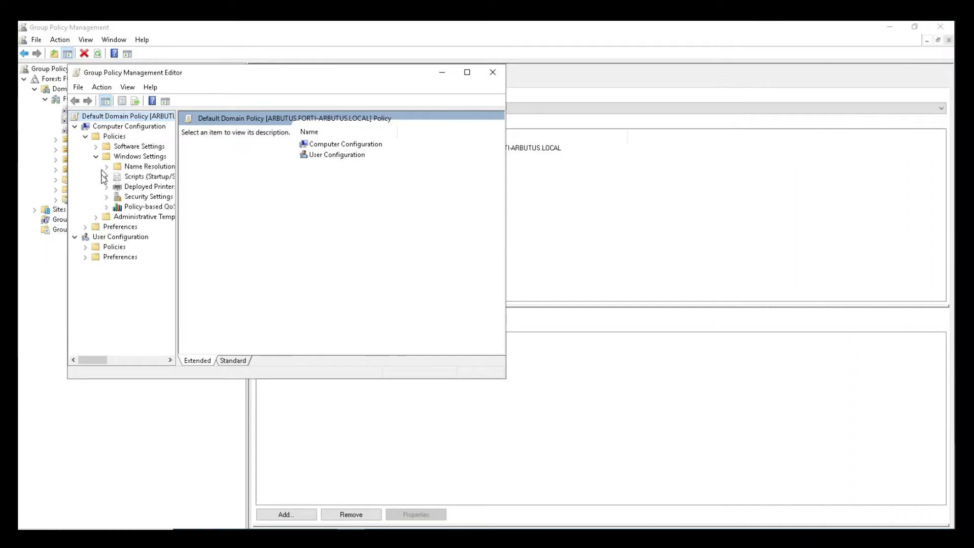
click(107, 197)
drag(176, 244, 282, 266)
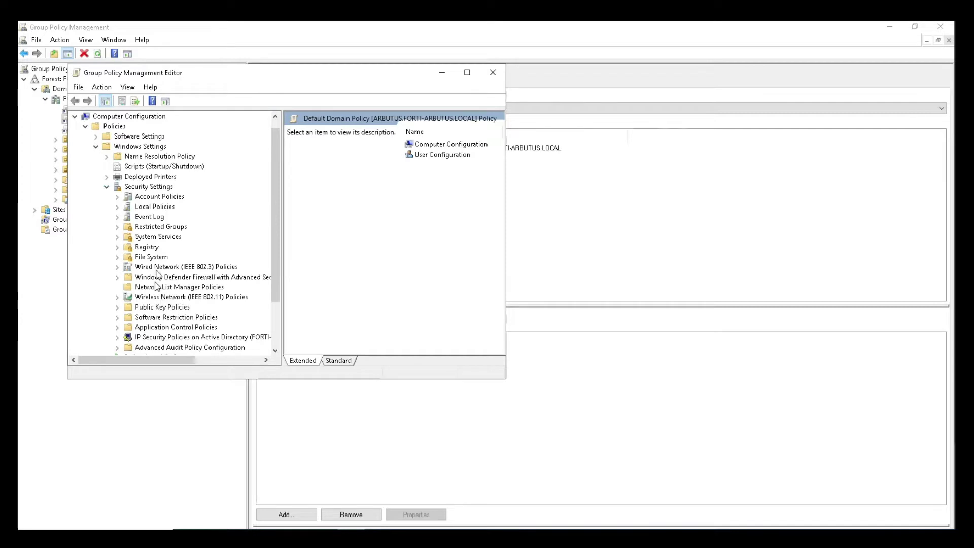
click(116, 278)
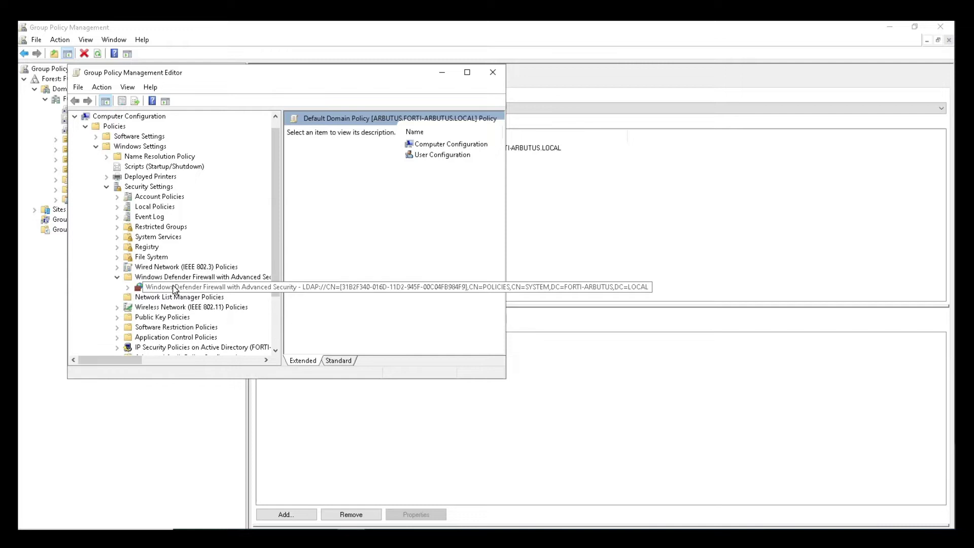
click(128, 287)
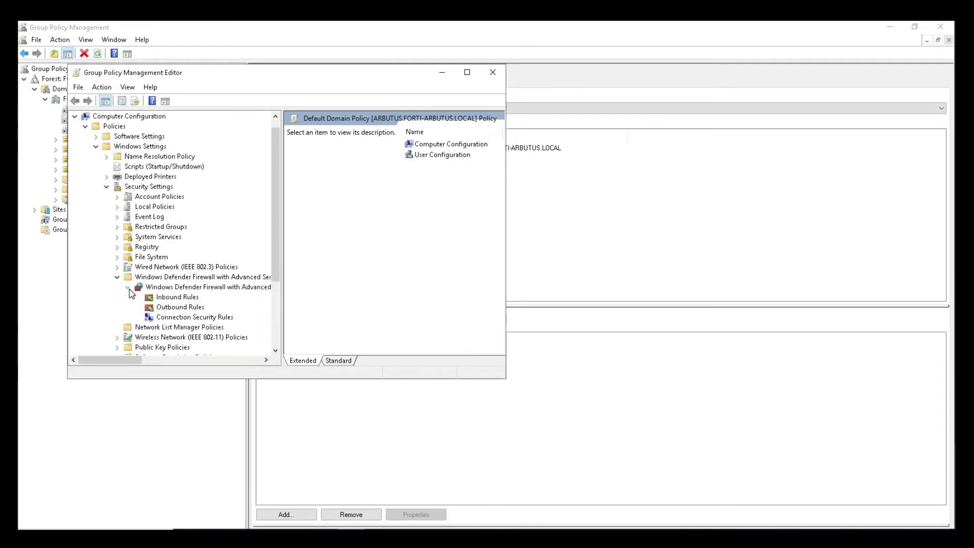
click(190, 299)
- Start a predefined File and Printer Sharing inbound rule, keeping all its rules selected
right_click(187, 301)
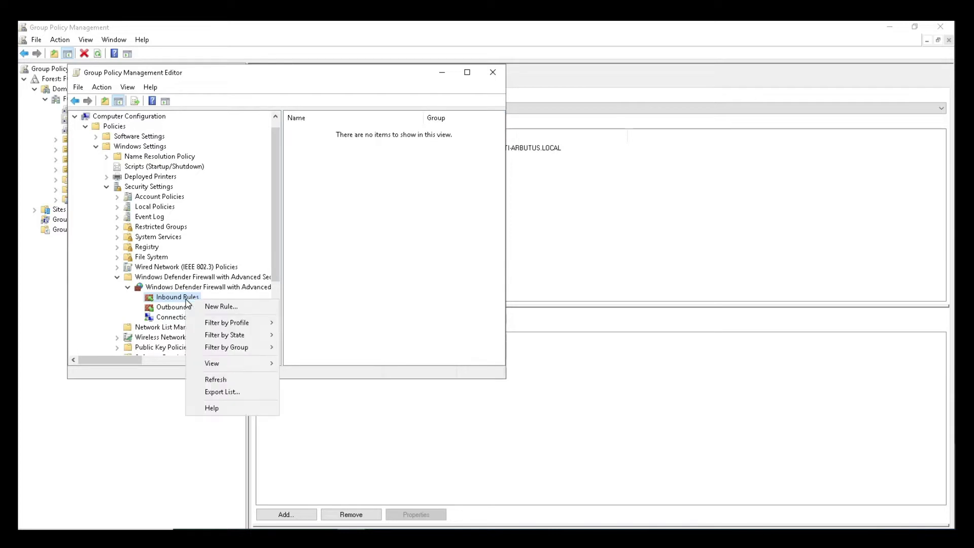
click(213, 307)
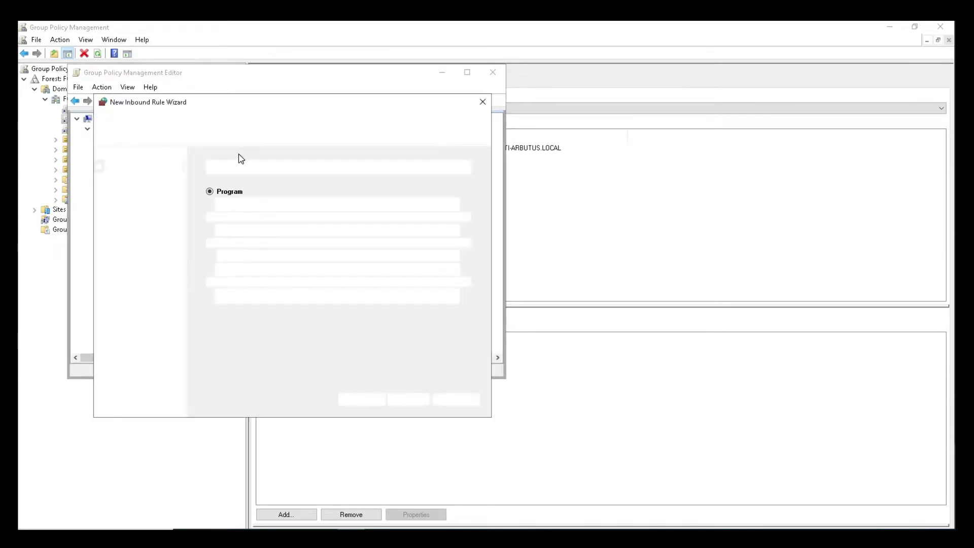
click(210, 243)
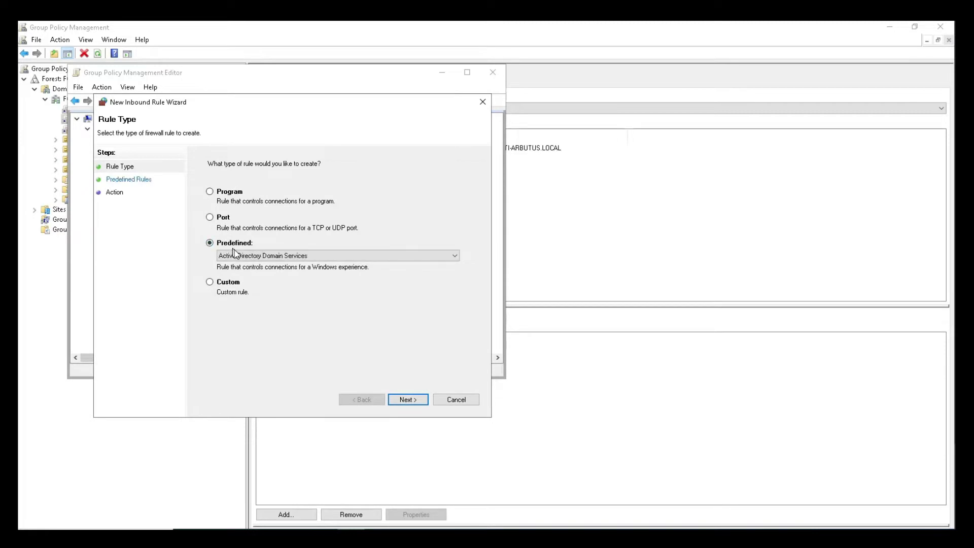
click(385, 256)
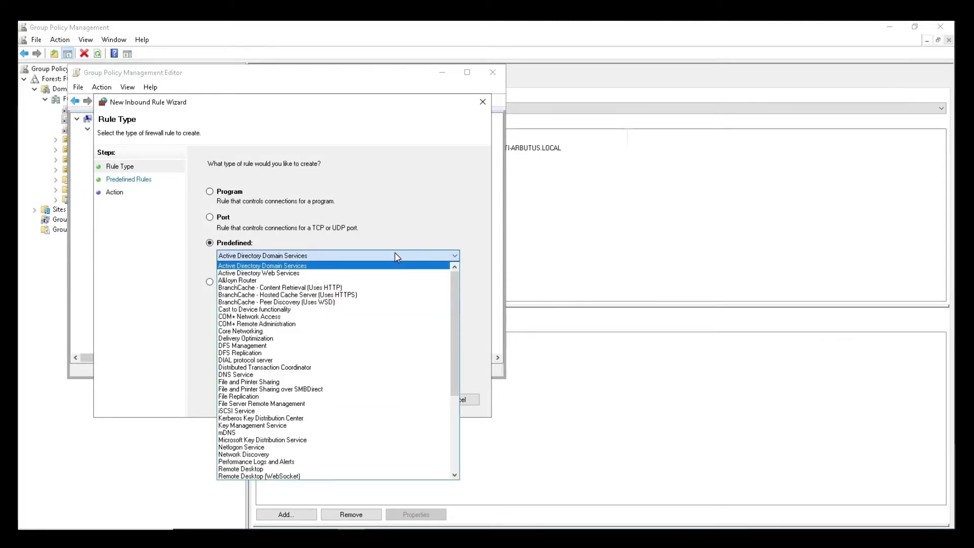
click(335, 384)
click(403, 397)
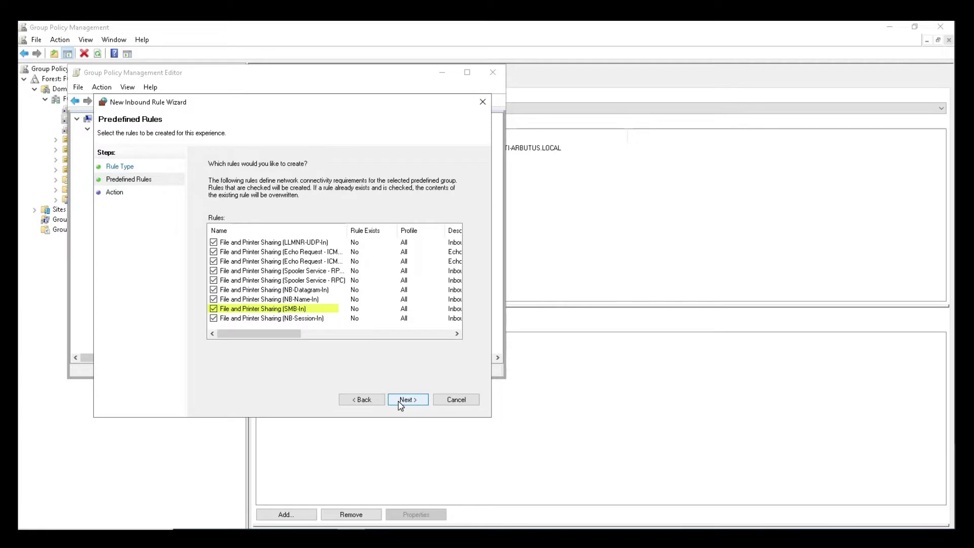
click(398, 400)
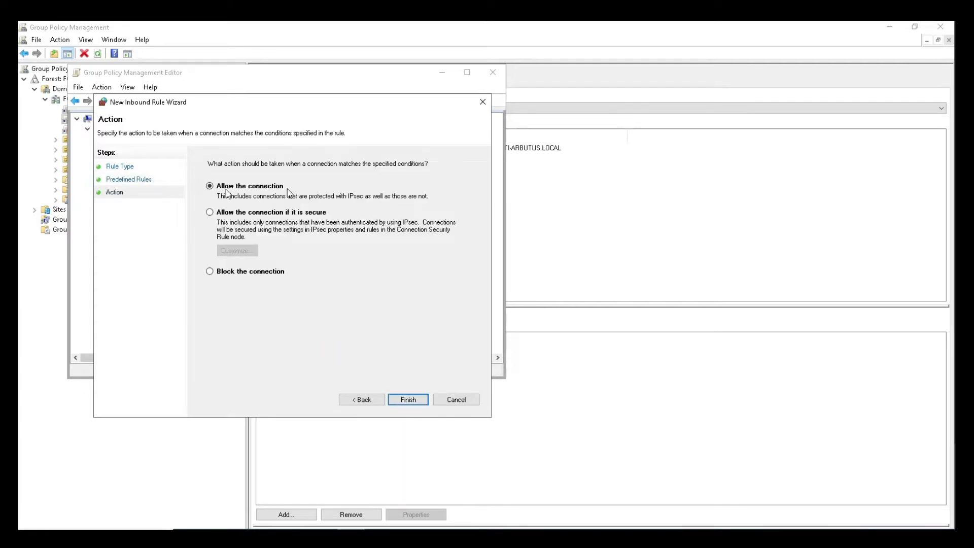
- Finish the File and Printer Sharing rules as Allow, then go back to the policy's firewall Inbound Rules
click(408, 400)
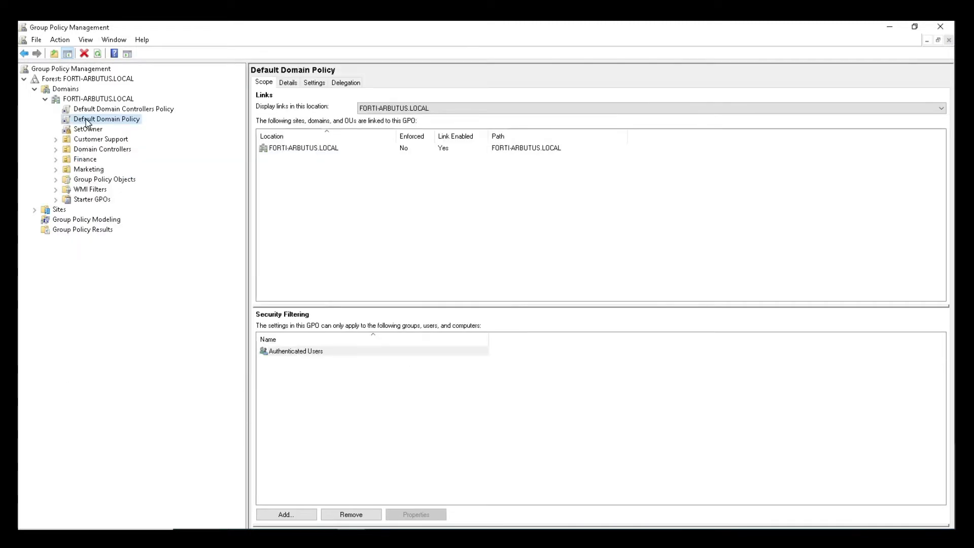
right_click(87, 122)
click(109, 127)
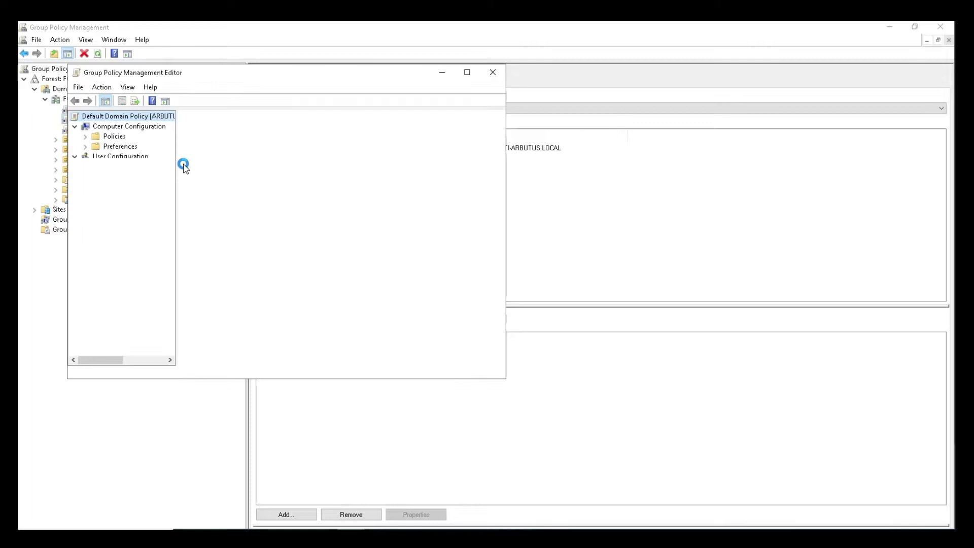
click(86, 136)
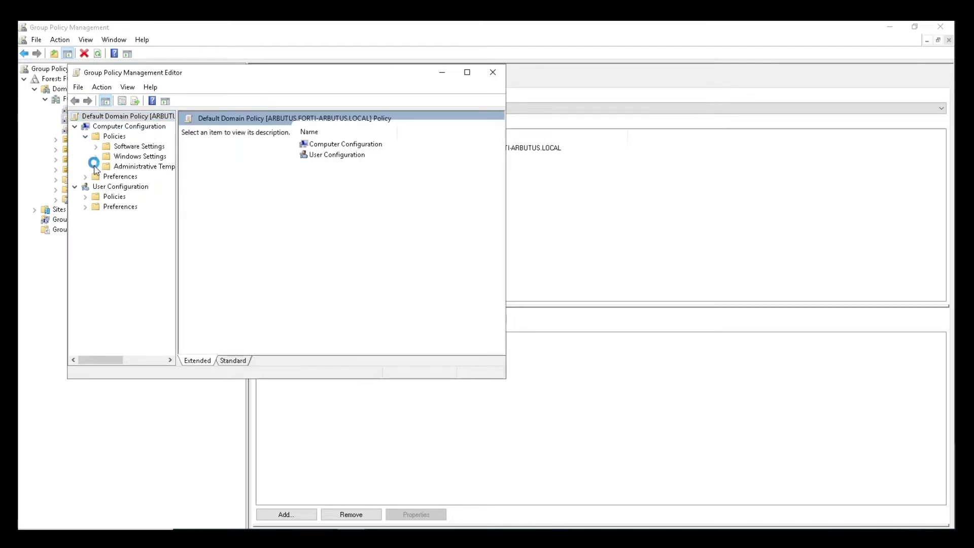
click(96, 157)
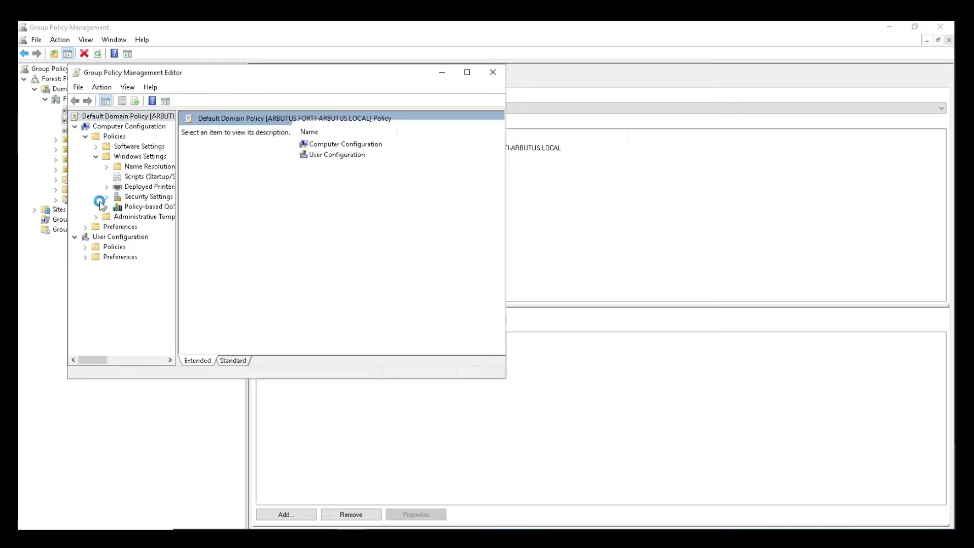
click(106, 197)
drag(173, 284, 333, 325)
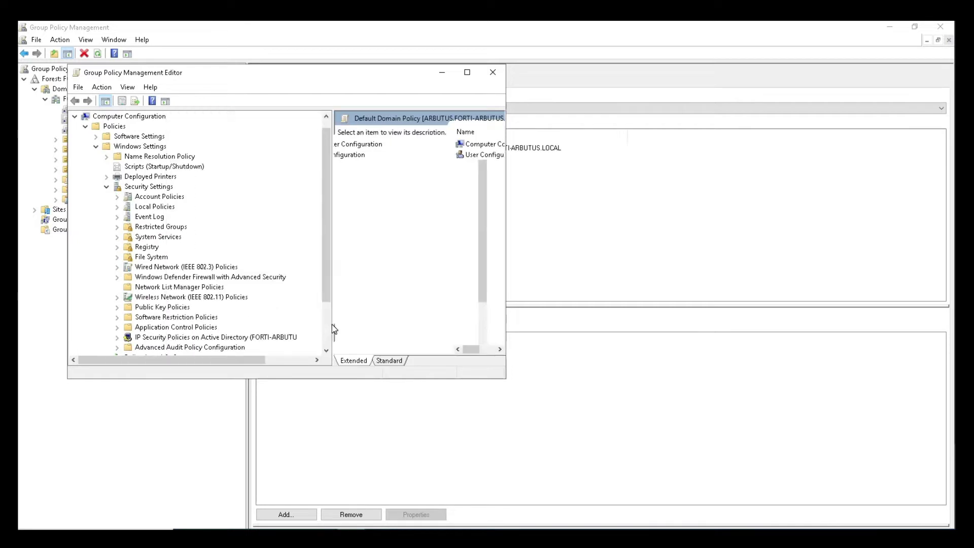
click(116, 277)
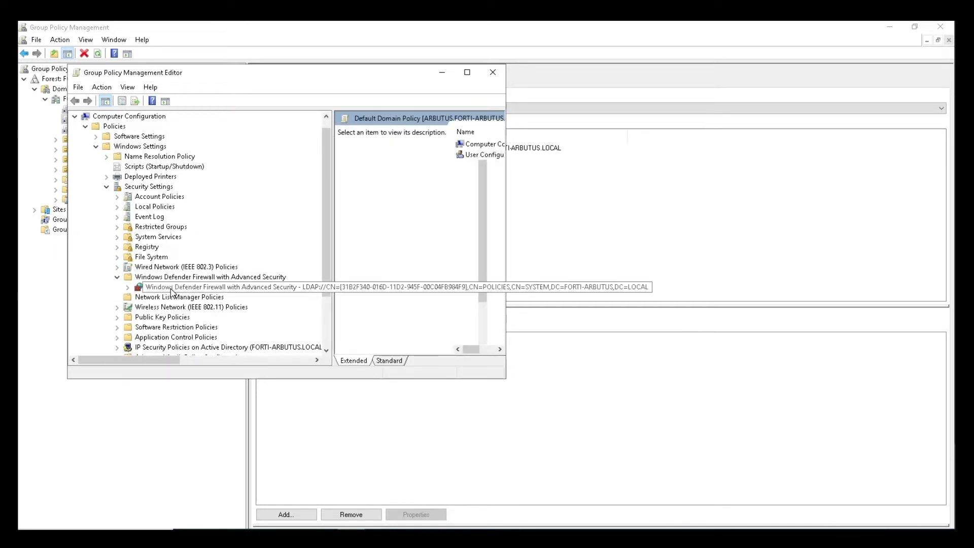
click(128, 287)
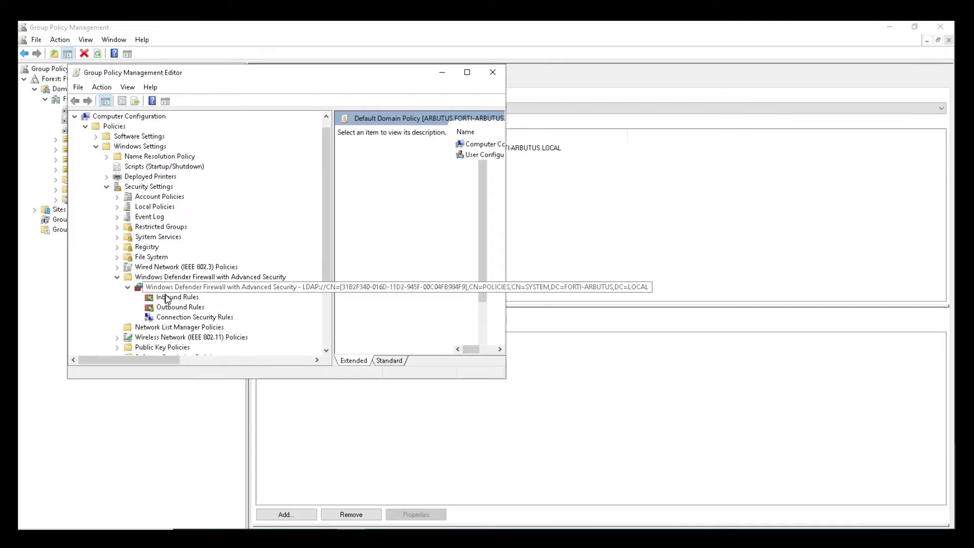
click(177, 298)
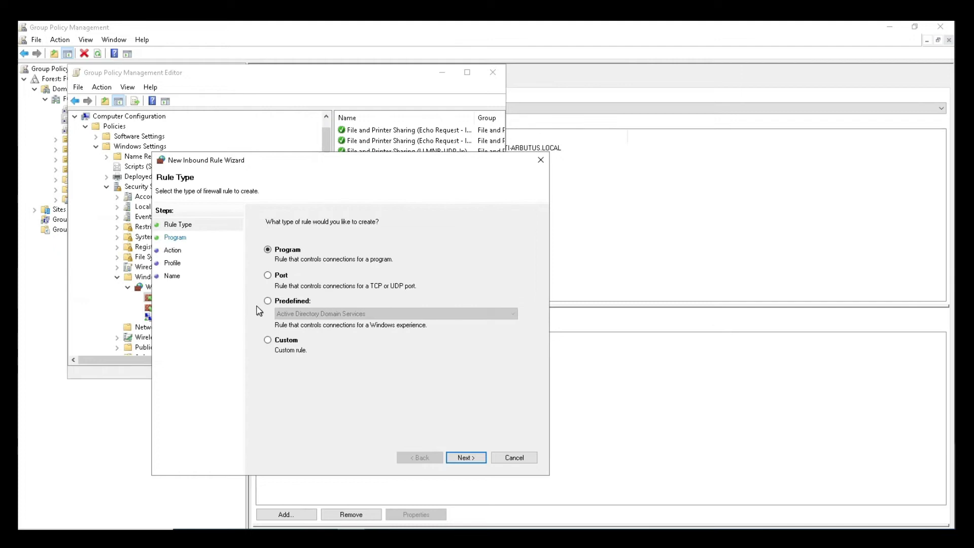
- Create a predefined Remote Scheduled Tasks Management inbound rule, accepting both its rules
click(267, 301)
click(333, 318)
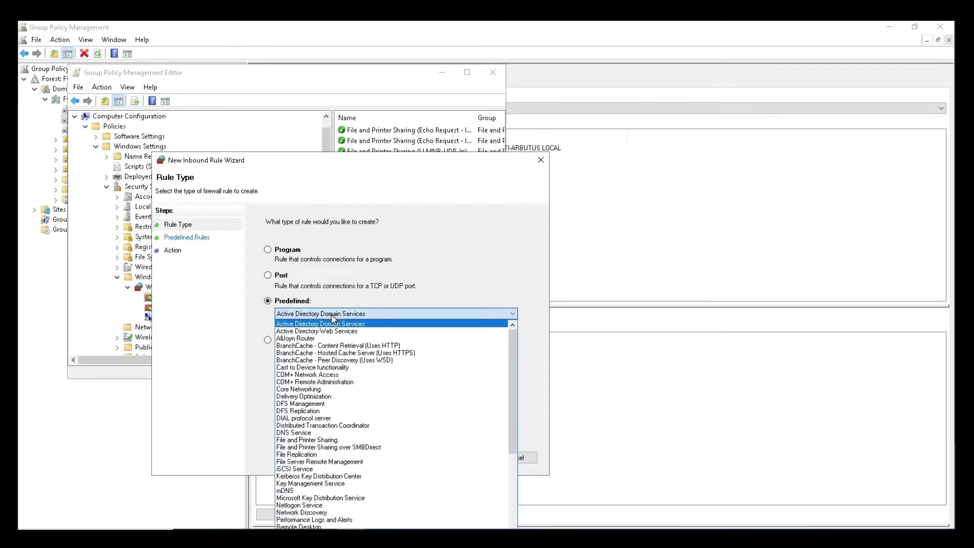
key(r)
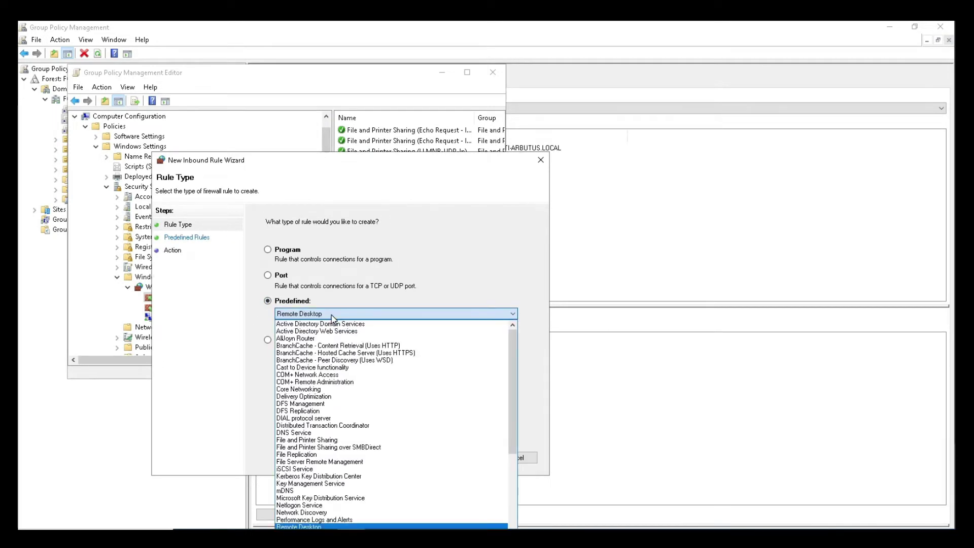
scroll(458, 403, down, 2)
scroll(456, 435, down, 1)
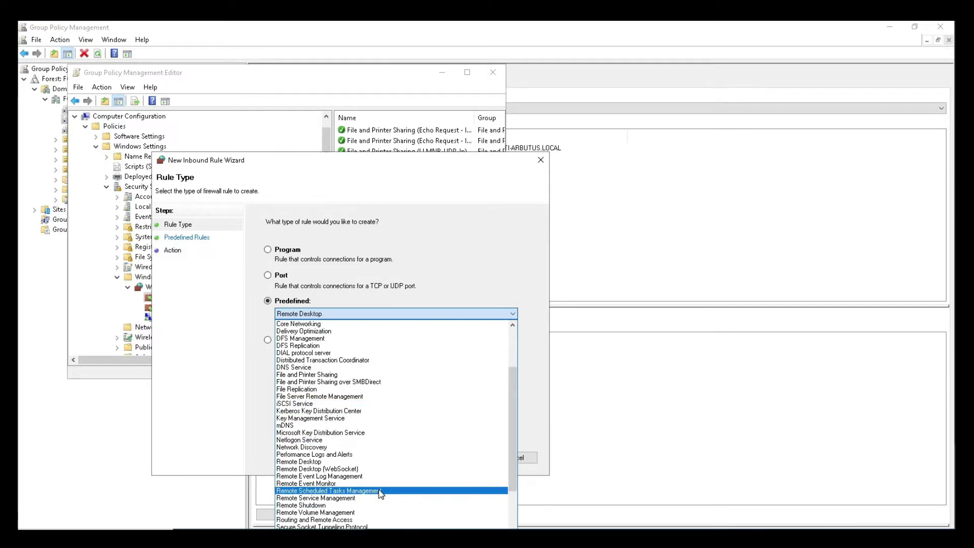
click(399, 491)
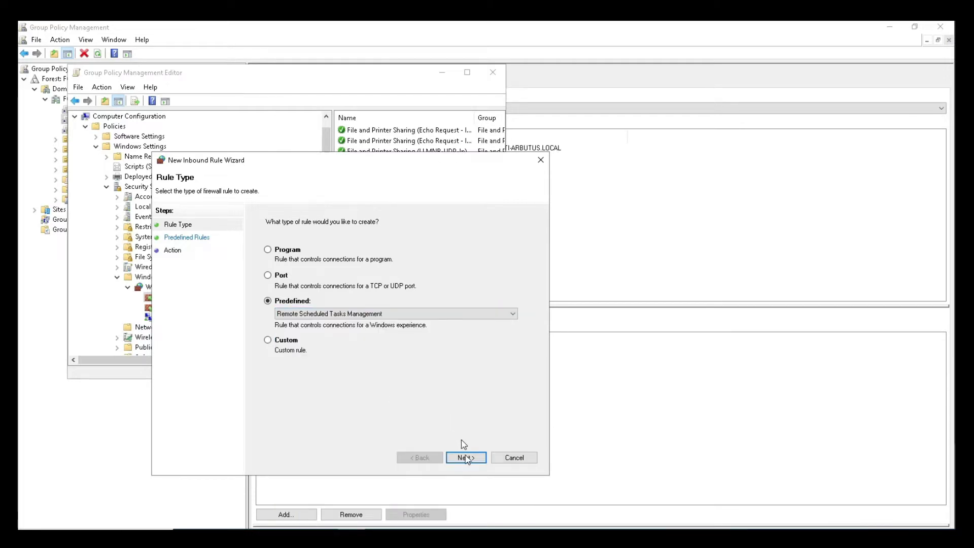
click(466, 457)
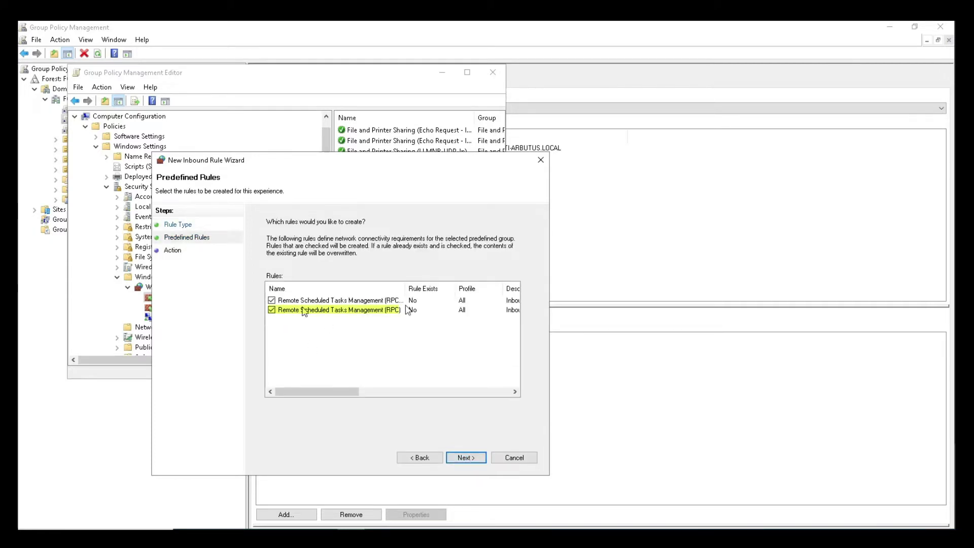
click(460, 456)
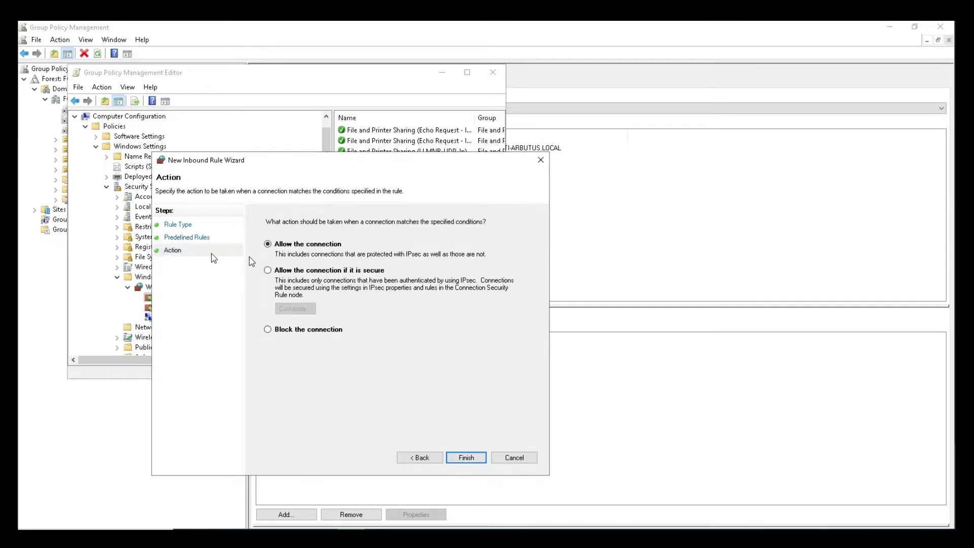
- Finish the Remote Scheduled Tasks Management rules as Allow and reopen the Default Domain Policy
click(464, 458)
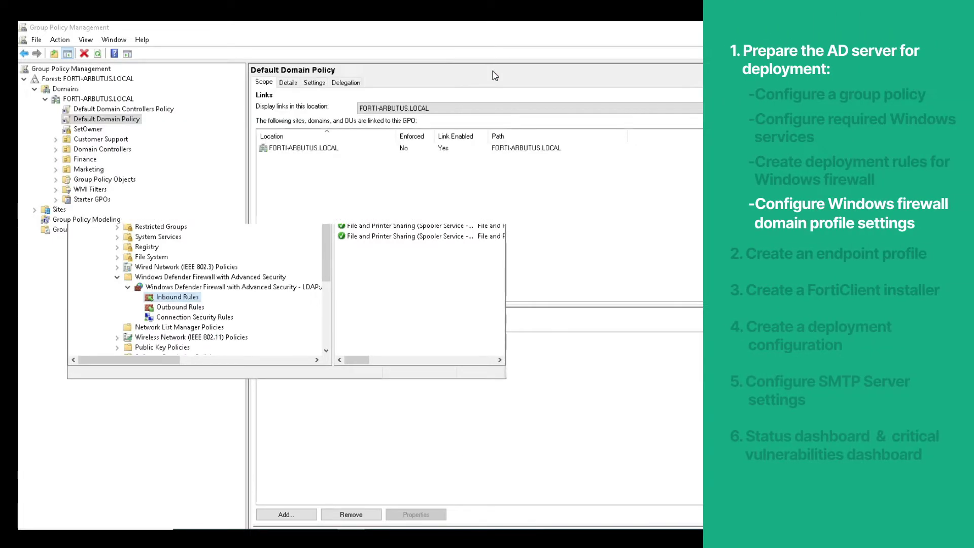
right_click(101, 120)
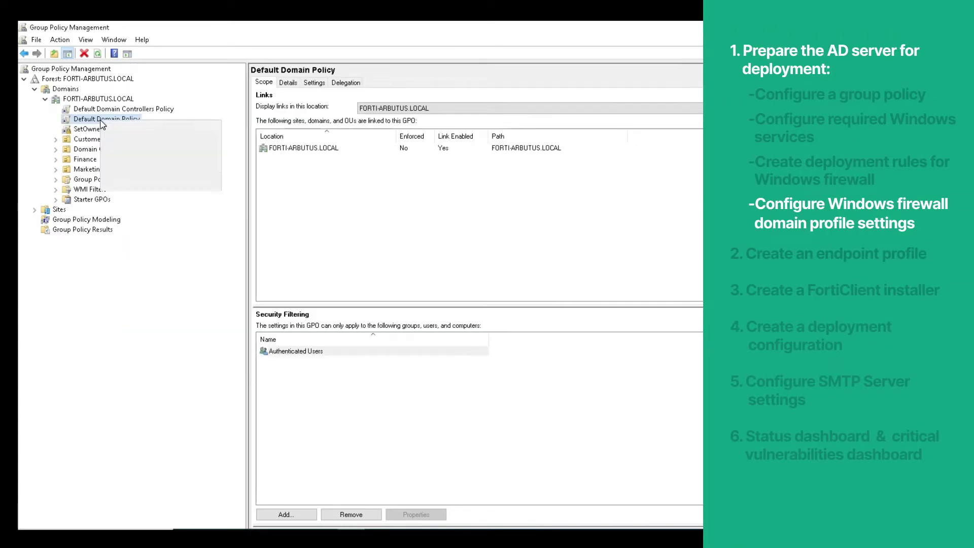
click(130, 127)
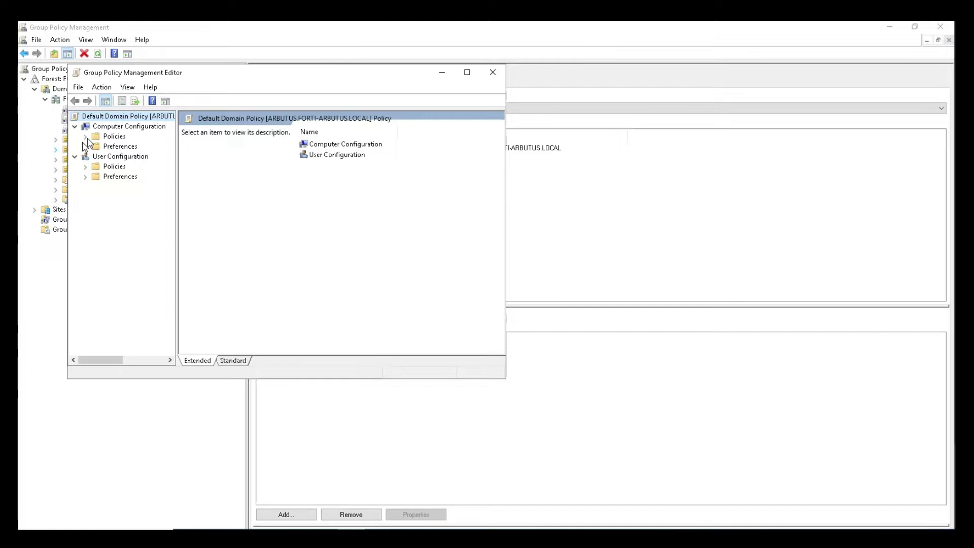
- Show the Administrative Templates > Network > Network Connections firewall Domain Profile settings
click(86, 137)
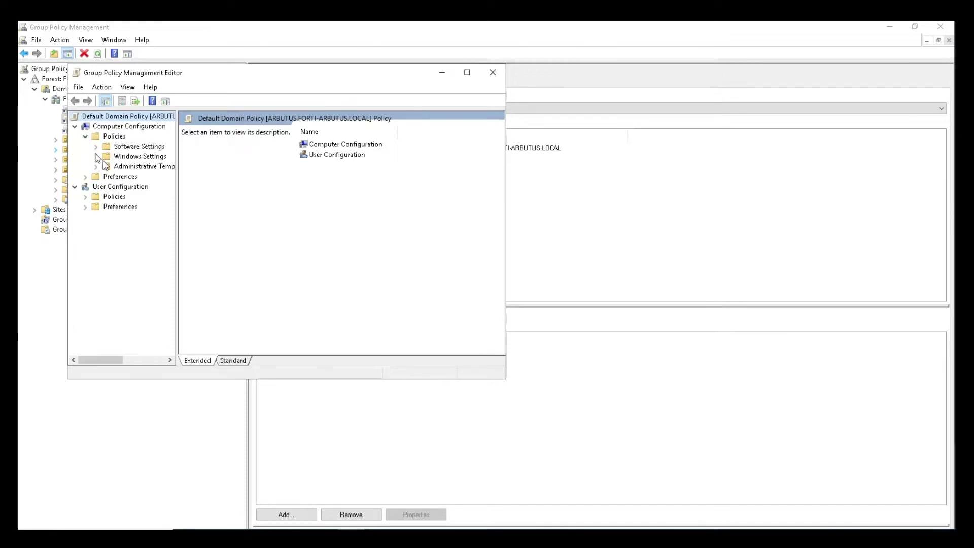
click(96, 168)
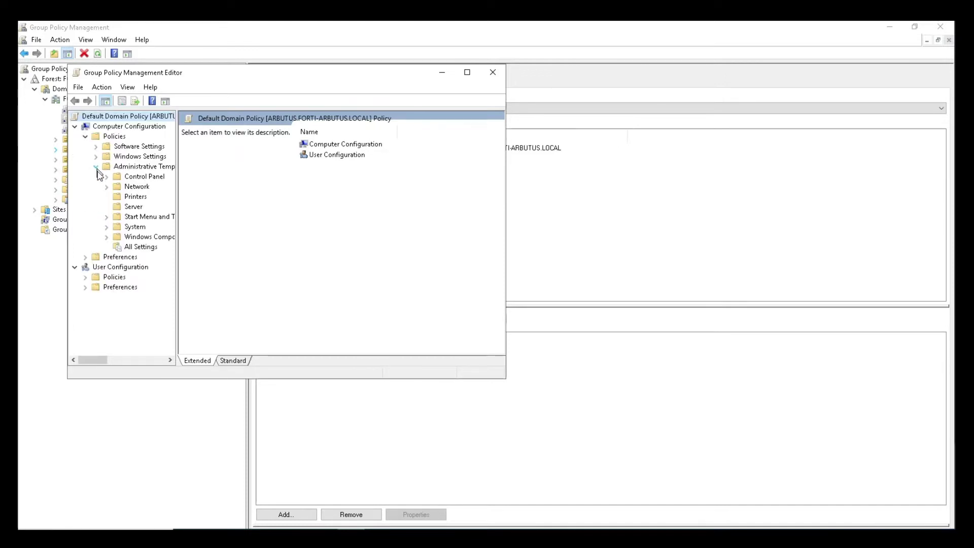
drag(183, 229, 266, 264)
click(105, 187)
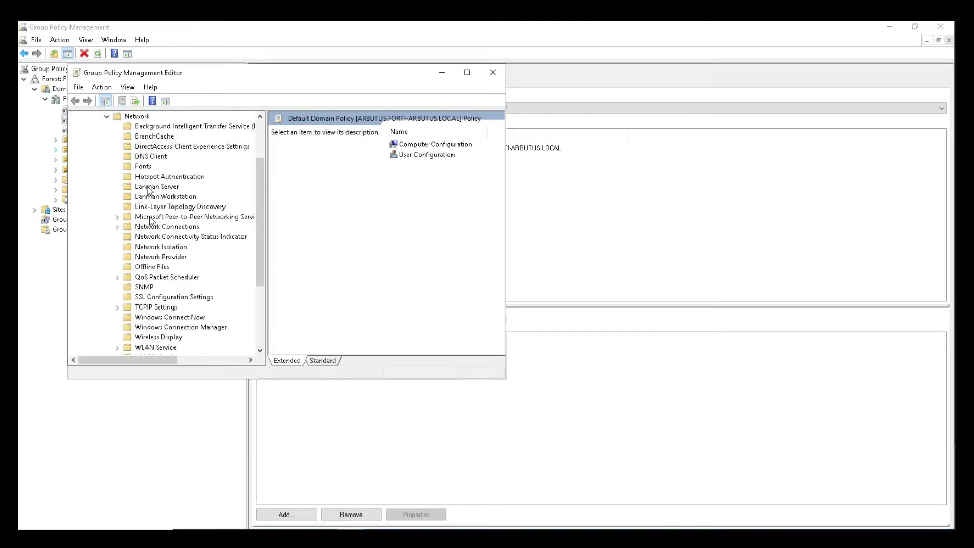
click(118, 228)
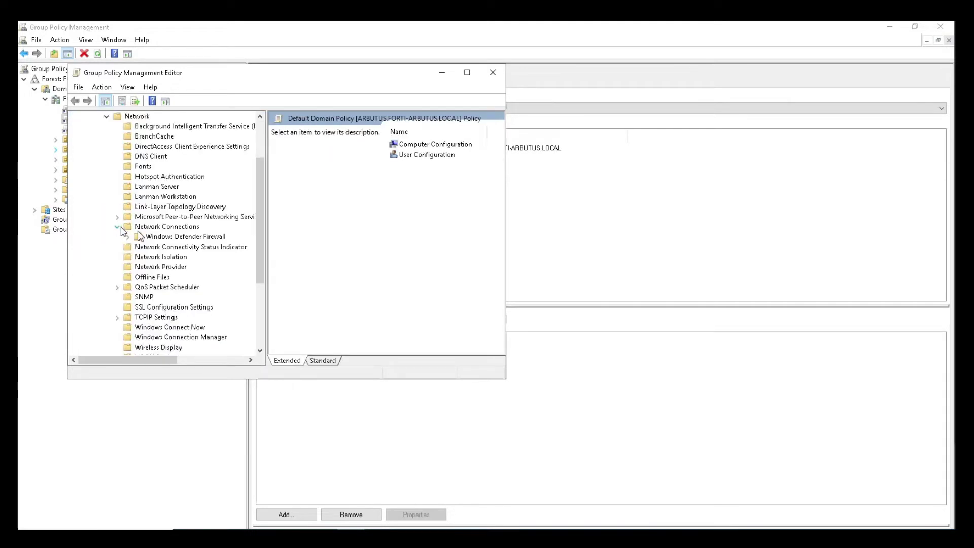
click(128, 237)
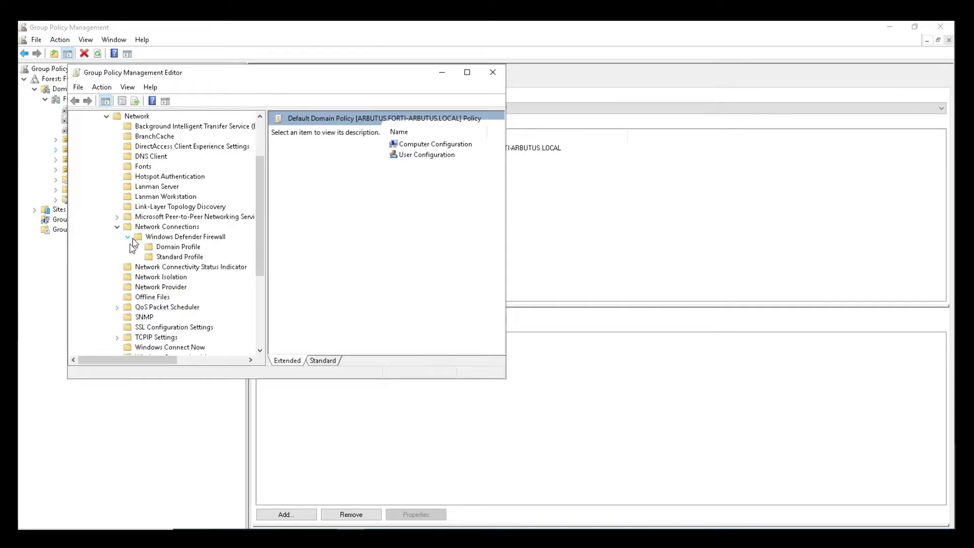
click(170, 250)
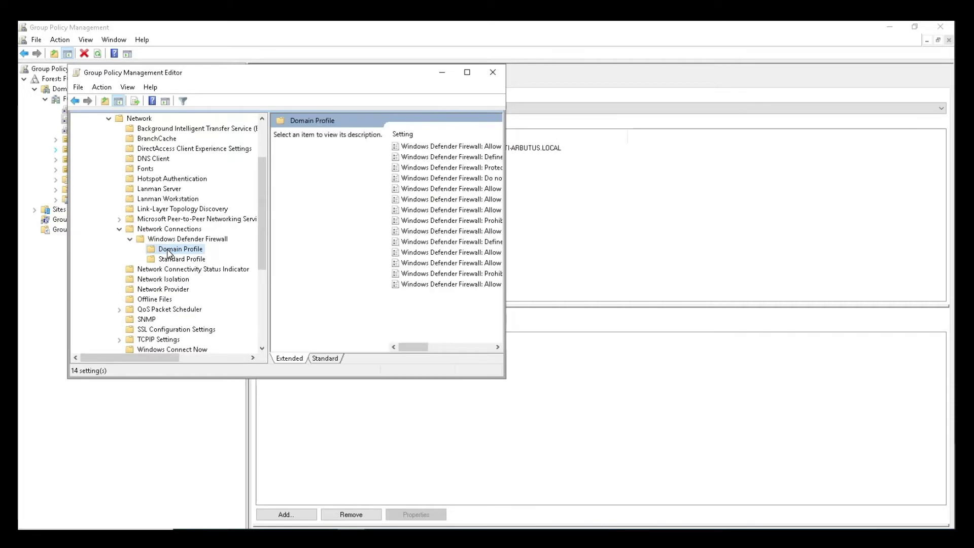
drag(507, 337, 715, 355)
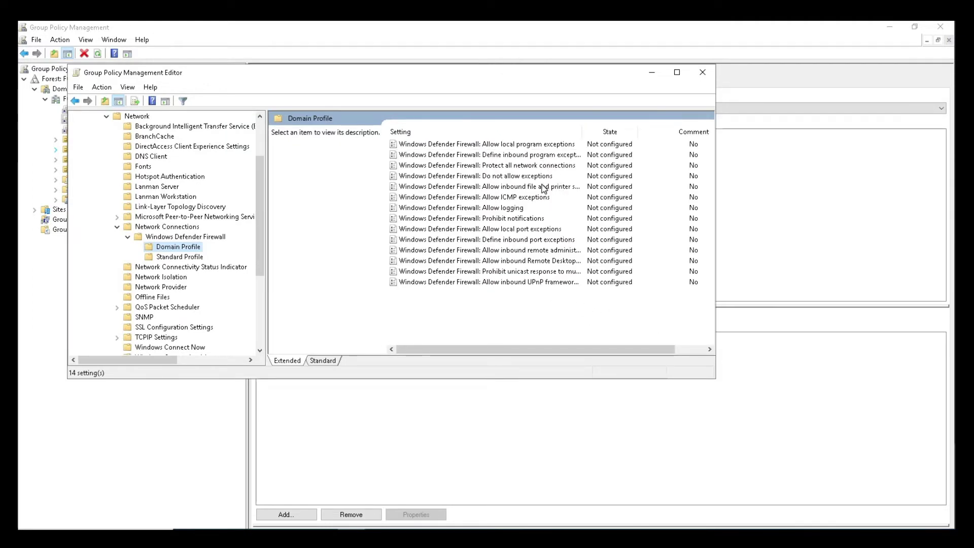
- Enable 'Allow inbound file and printer sharing exception' for 10.100.88.5 and apply it
double_click(543, 187)
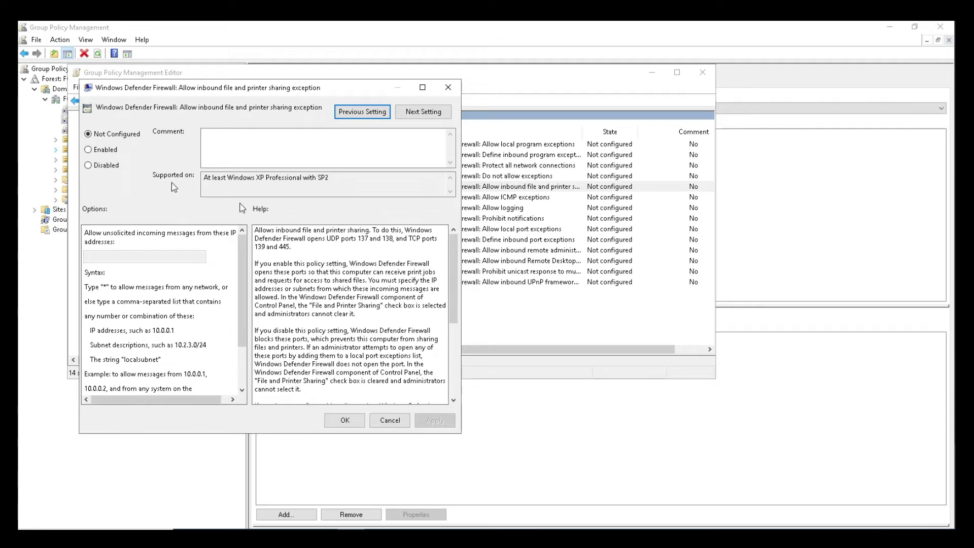
click(104, 150)
click(162, 256)
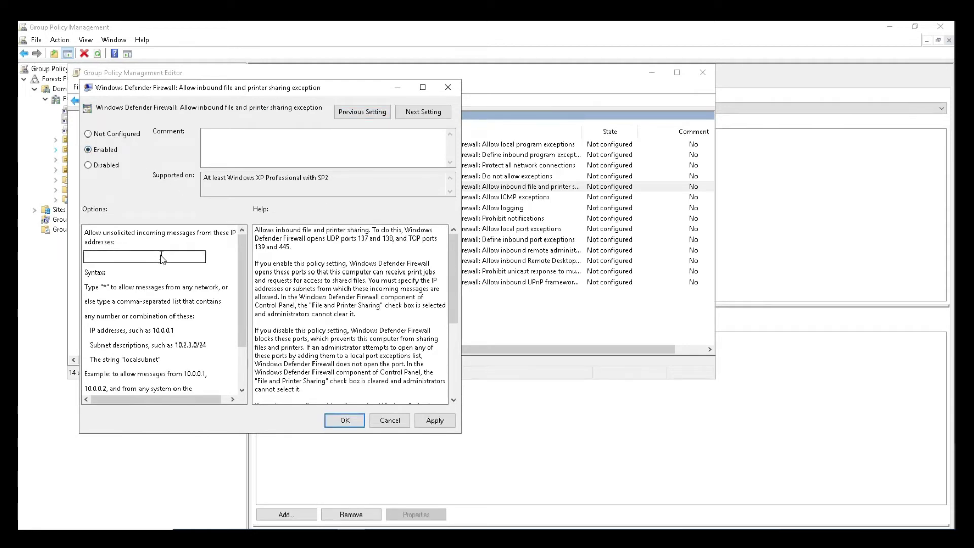
text(10.100.88.5)
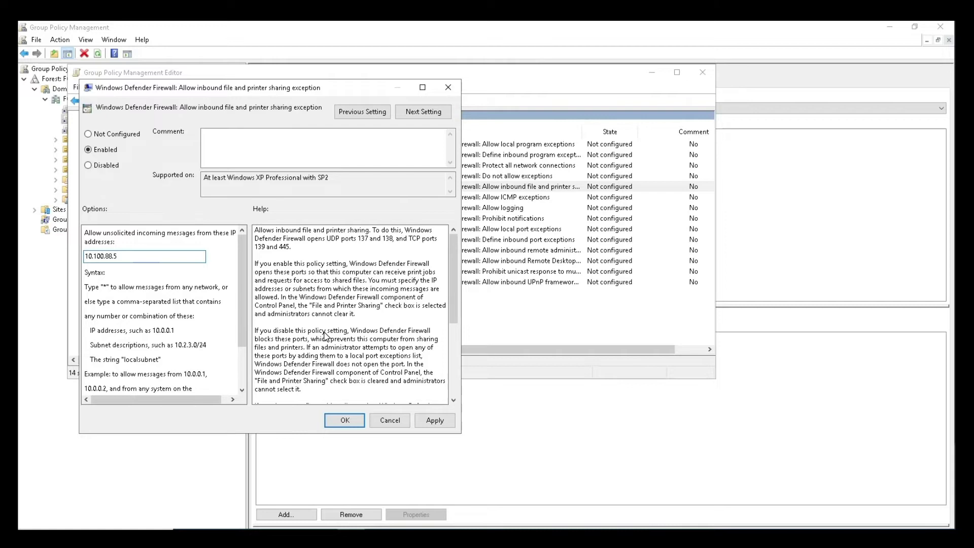
scroll(325, 335, down, 3)
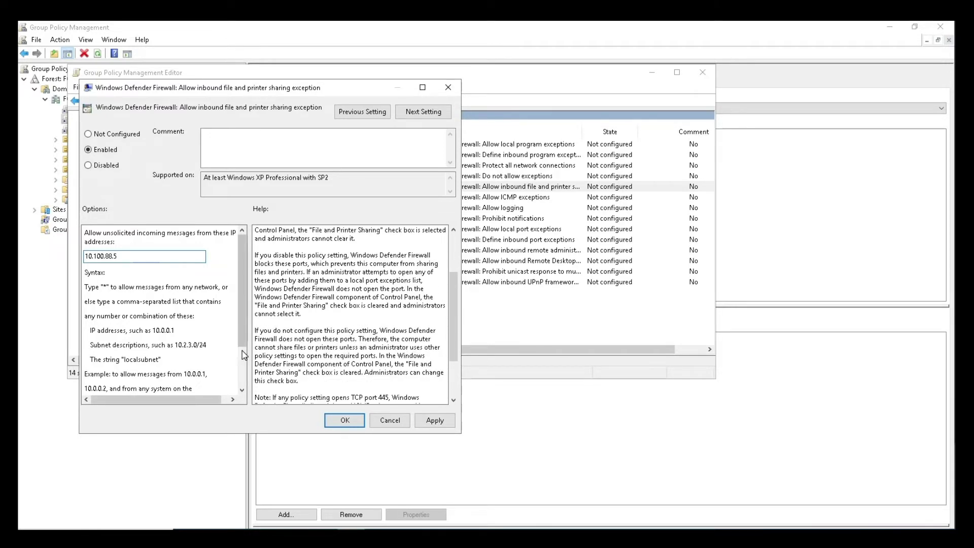
scroll(243, 355, down, 2)
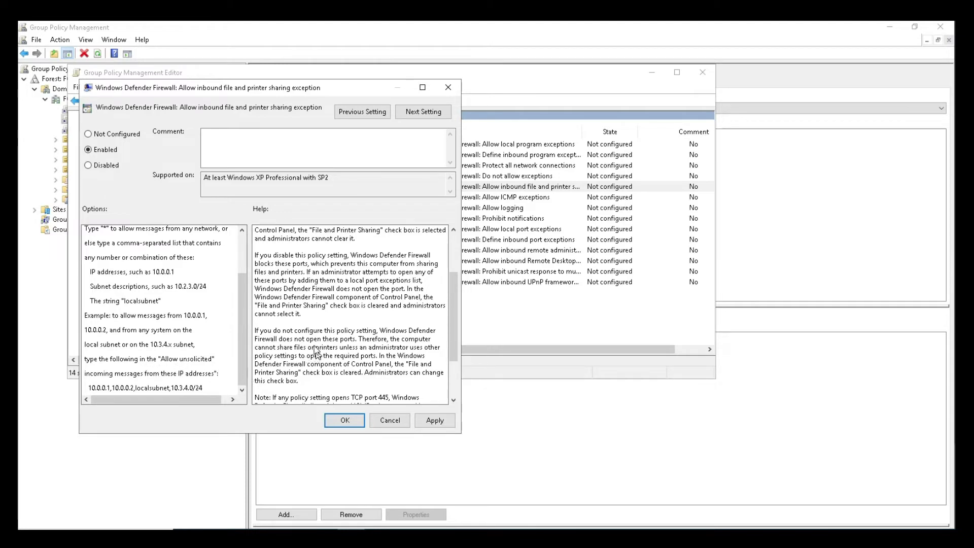
scroll(316, 350, up, 3)
click(431, 420)
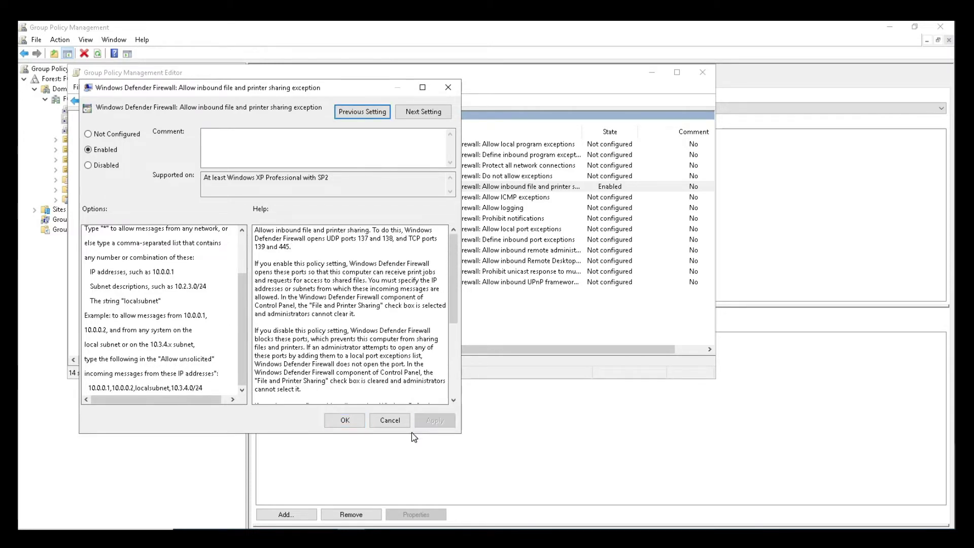
click(346, 421)
click(553, 252)
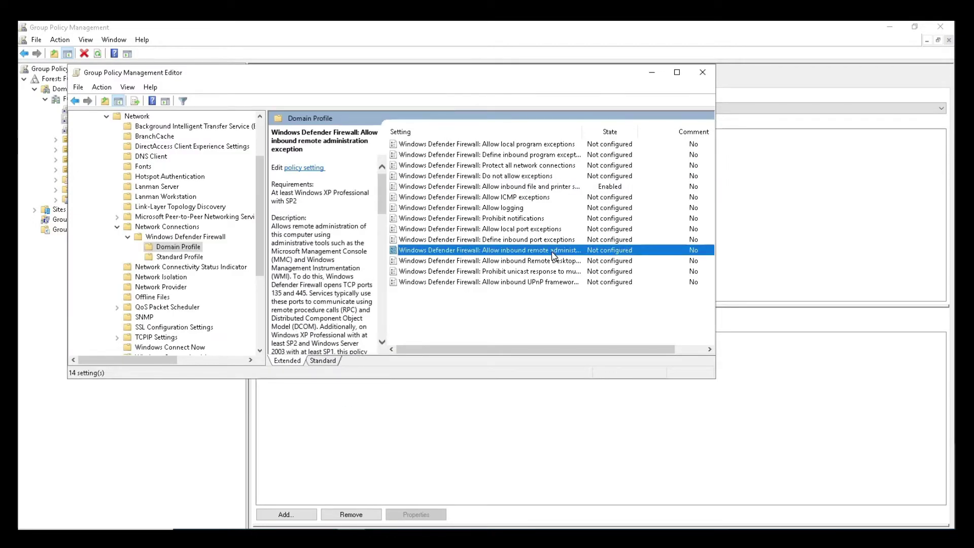
- Enable the inbound remote administration exception for 10.100.88.5
double_click(553, 252)
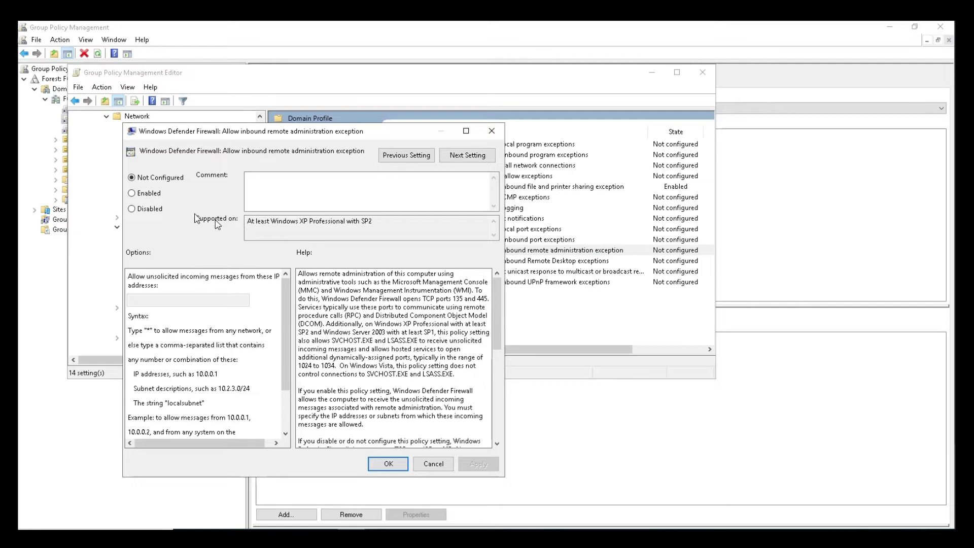
click(132, 194)
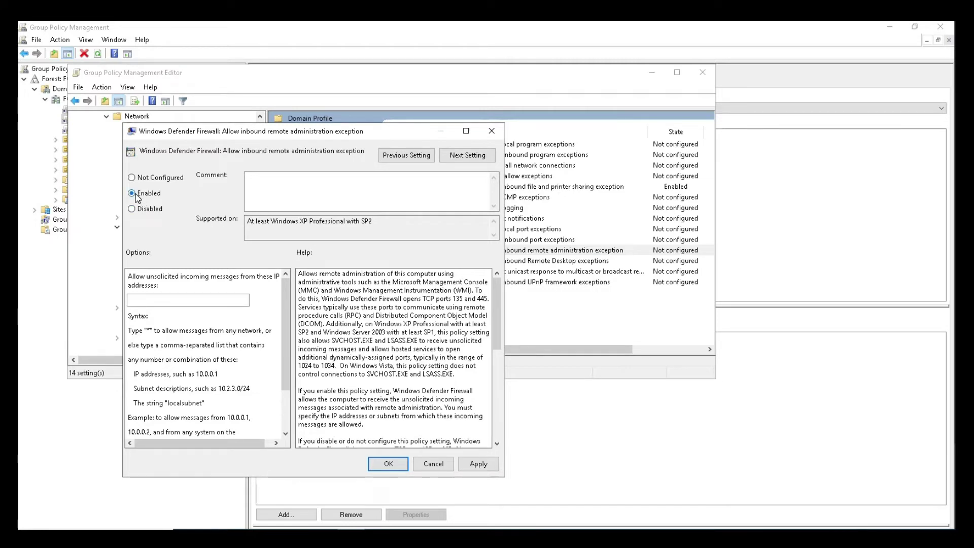
click(193, 300)
text(10.100.88.5)
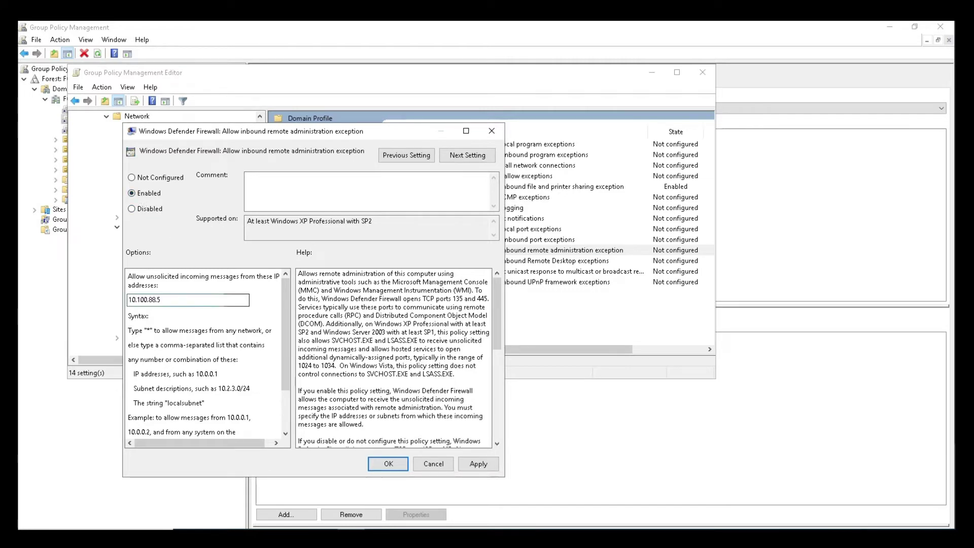
click(477, 463)
click(398, 466)
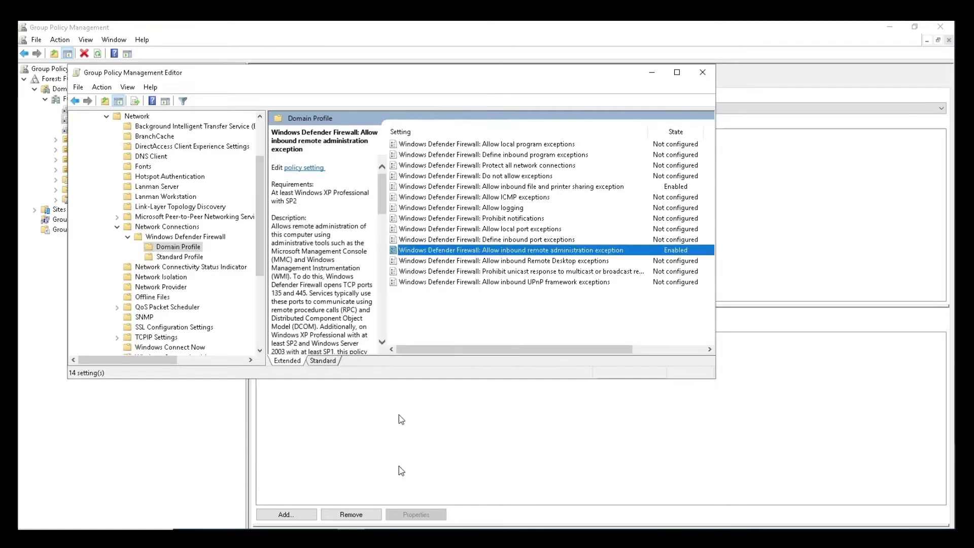
- Enable Allow ICMP exceptions with inbound echo requests allowed
click(501, 198)
double_click(501, 198)
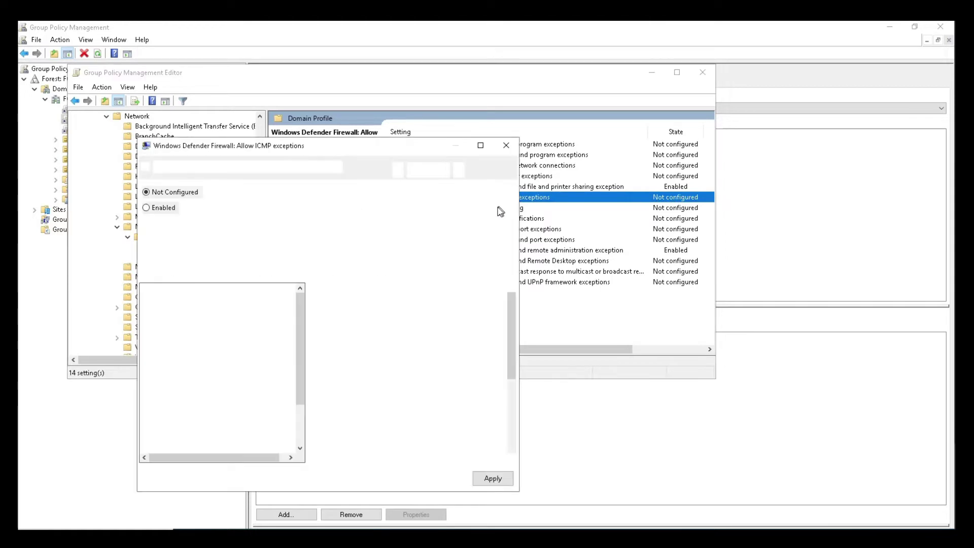
click(163, 209)
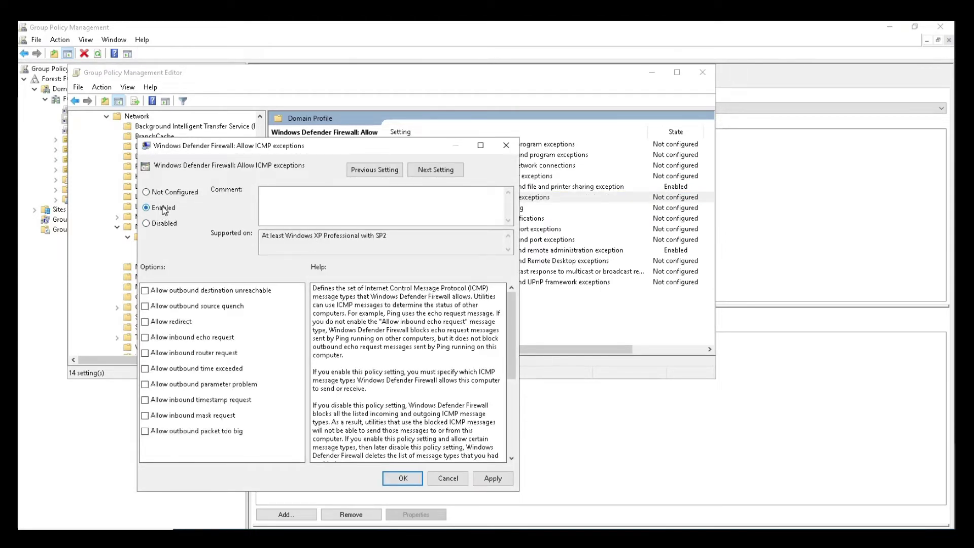
click(146, 336)
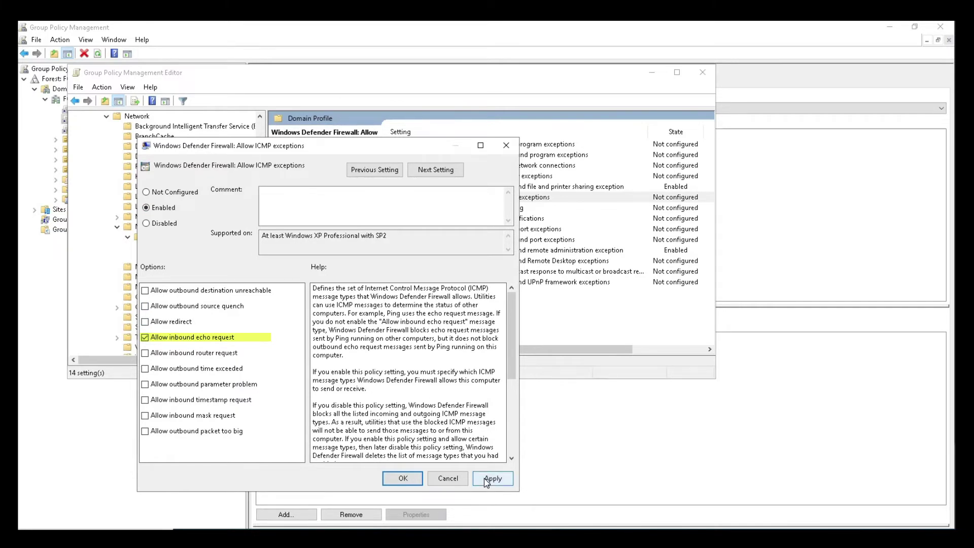
click(402, 478)
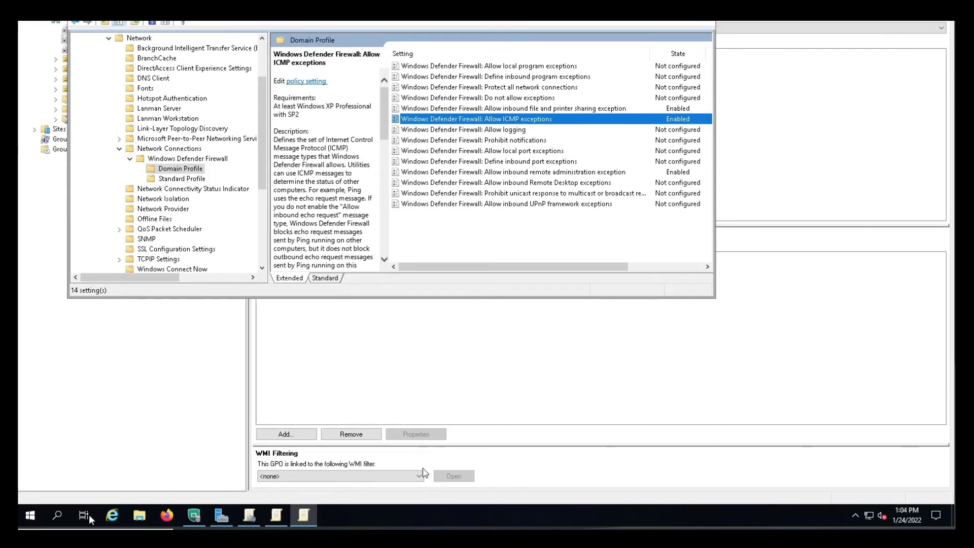
- In Command Prompt, run gpupdate /force, then gpresult.exe /H gpresult.html
click(54, 513)
text(cmd)
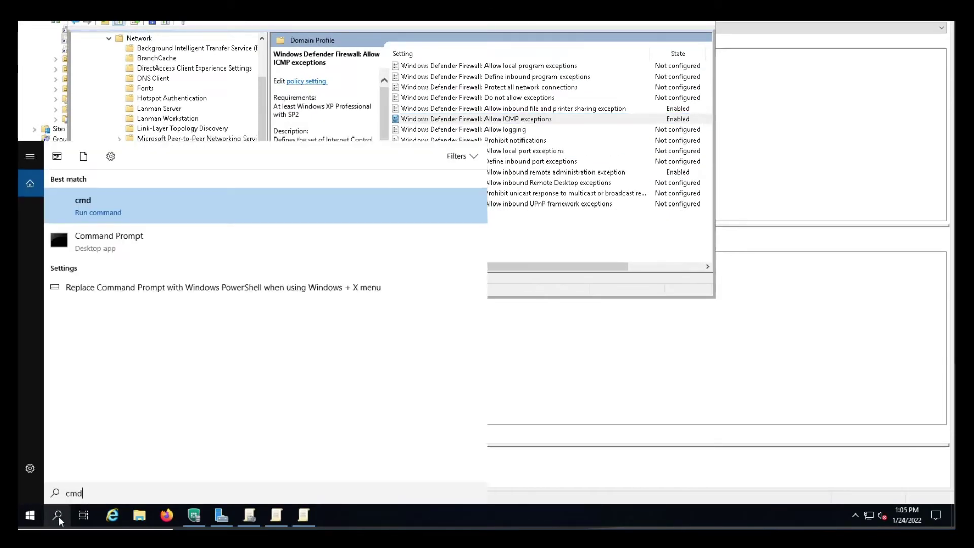
key(Return)
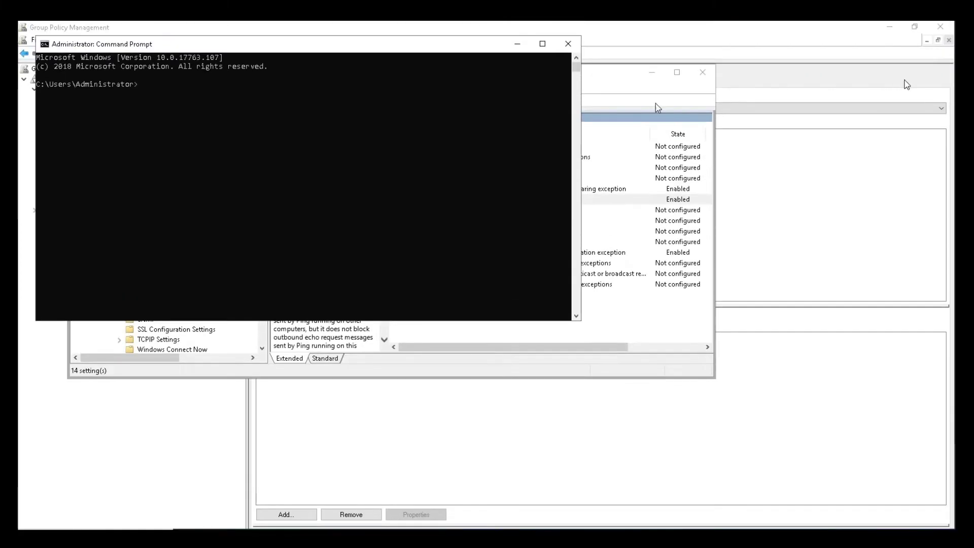
text(gpupdate /force)
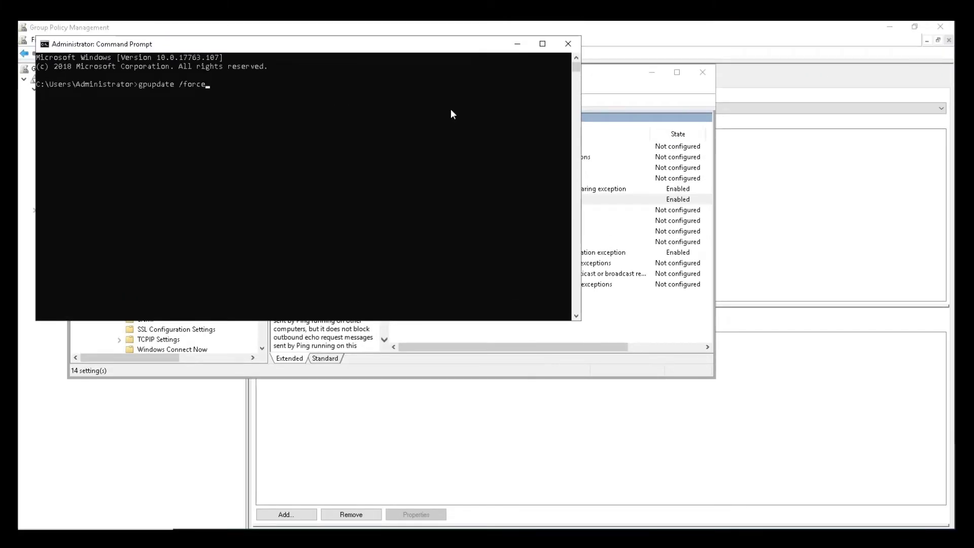
key(Return)
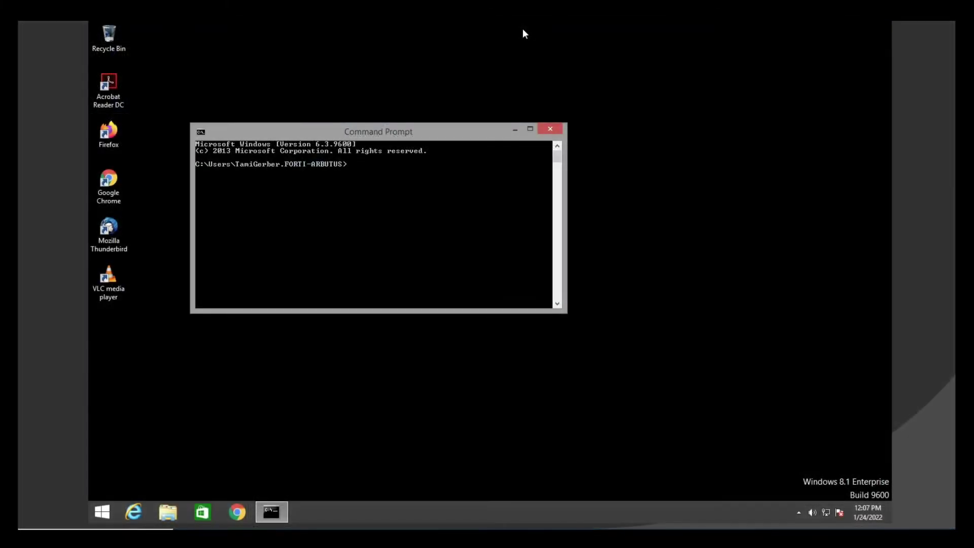
text(gpresult.exe /H gpresult.html)
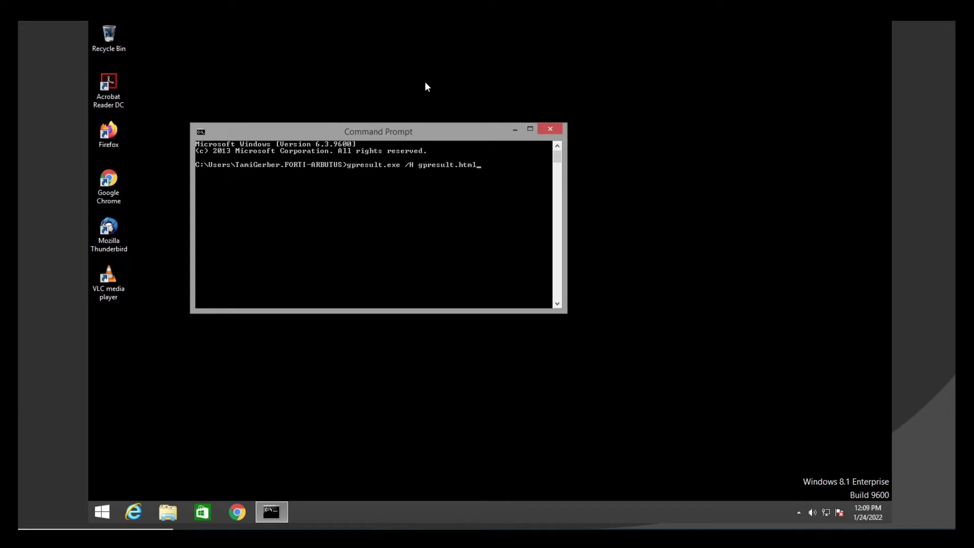
key(Return)
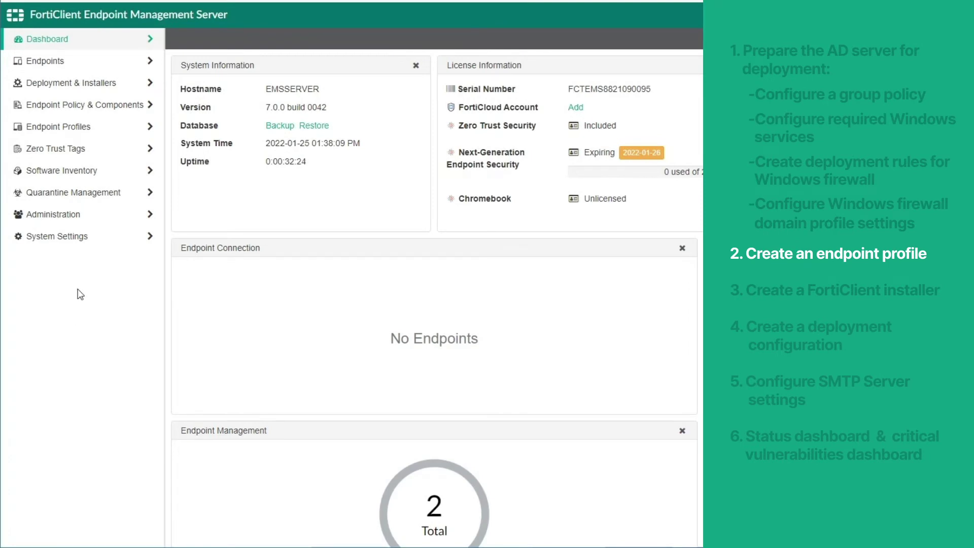
- Create a new endpoint profile named Branch_A
click(92, 133)
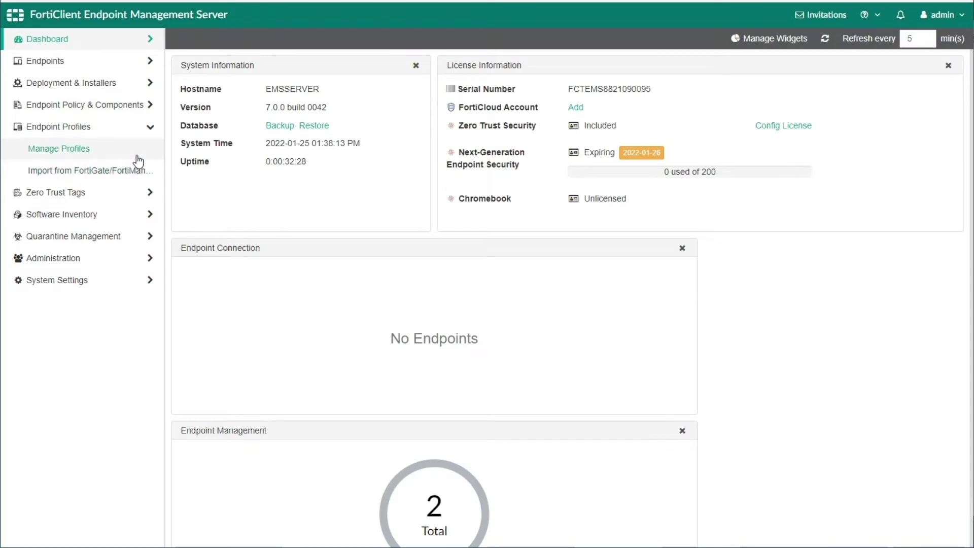
click(137, 157)
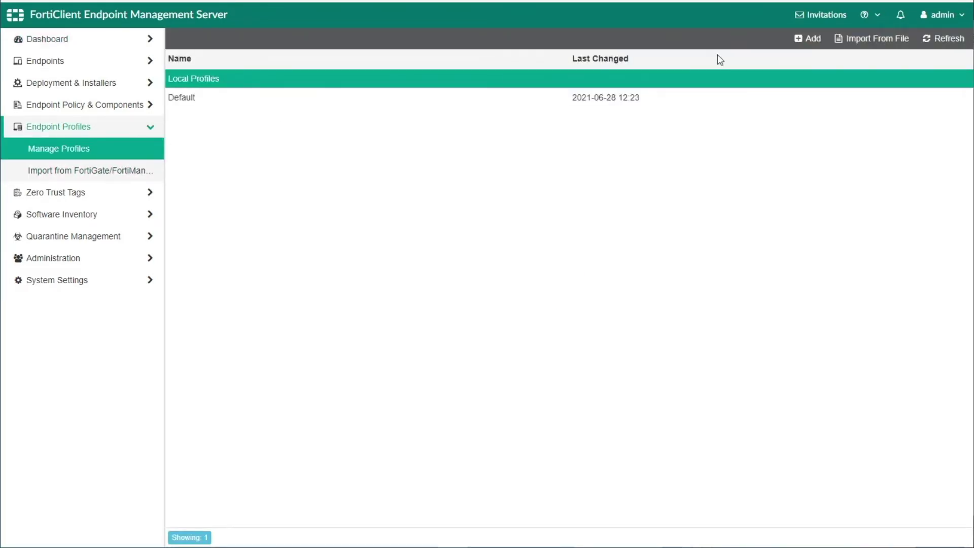
click(808, 39)
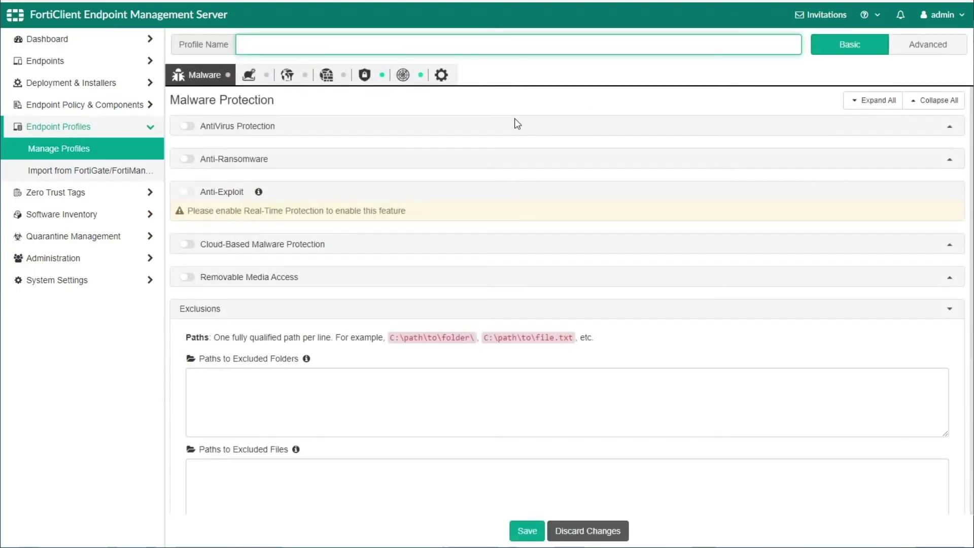
text(Branch_A)
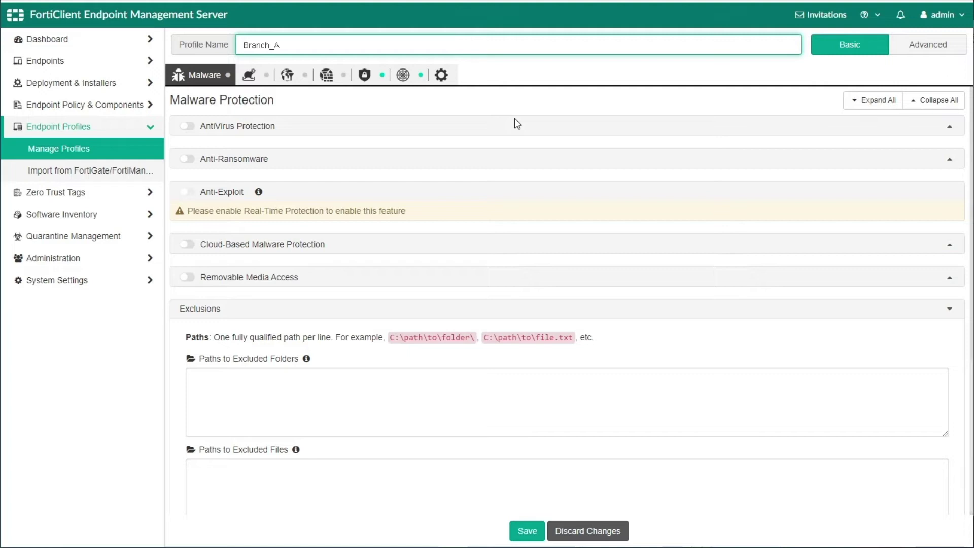
- Review Sandbox, Web Filter, Firewall, VPN, Vulnerability Scan and System Settings, then save Branch_A
click(247, 77)
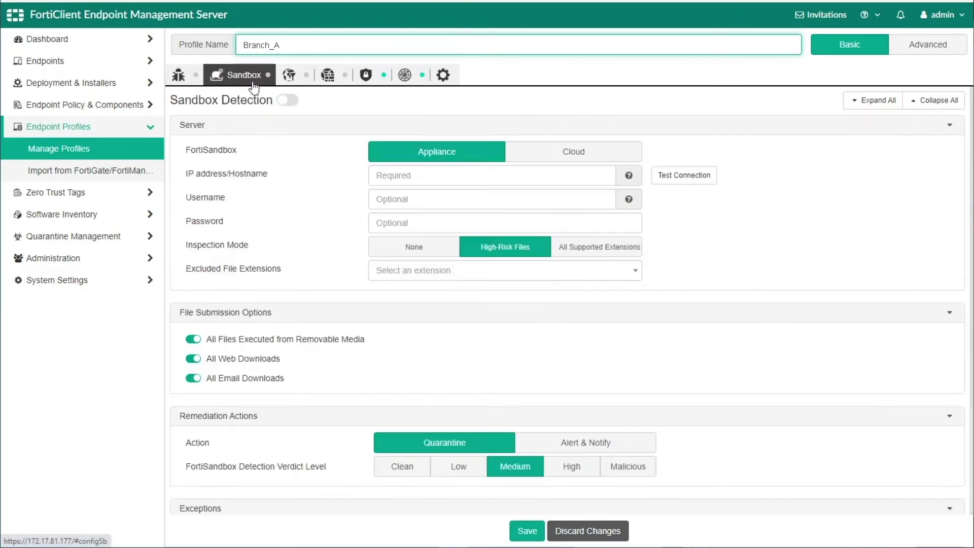
click(295, 84)
click(355, 81)
click(375, 81)
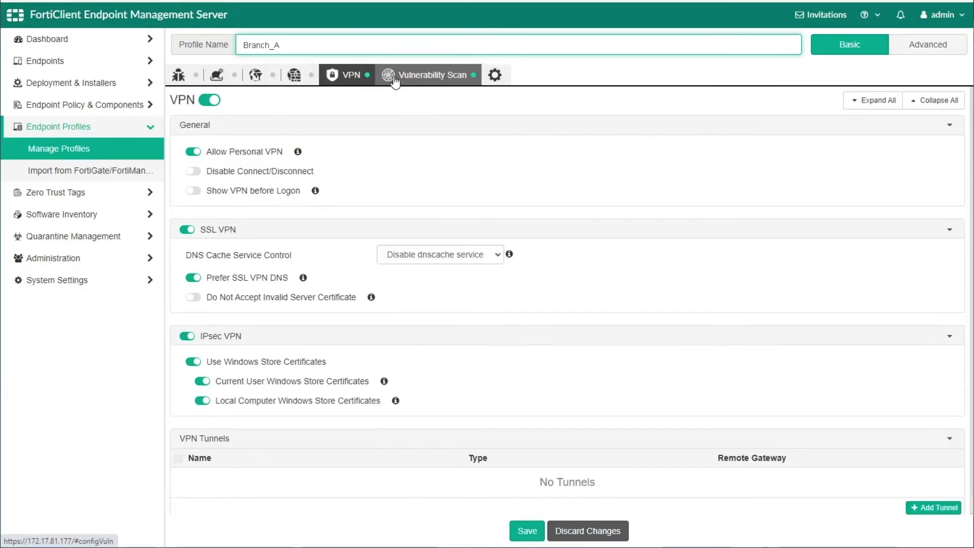
click(395, 82)
click(470, 84)
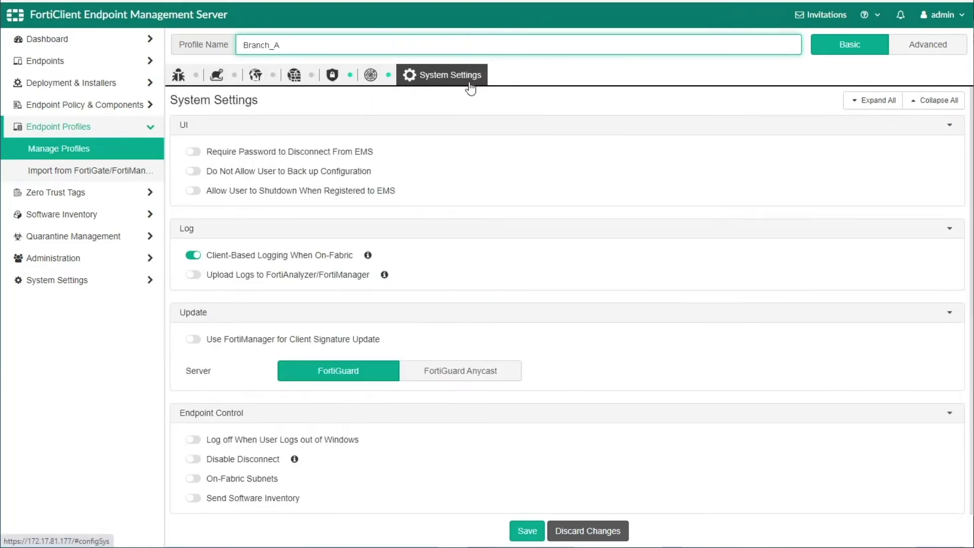
click(526, 533)
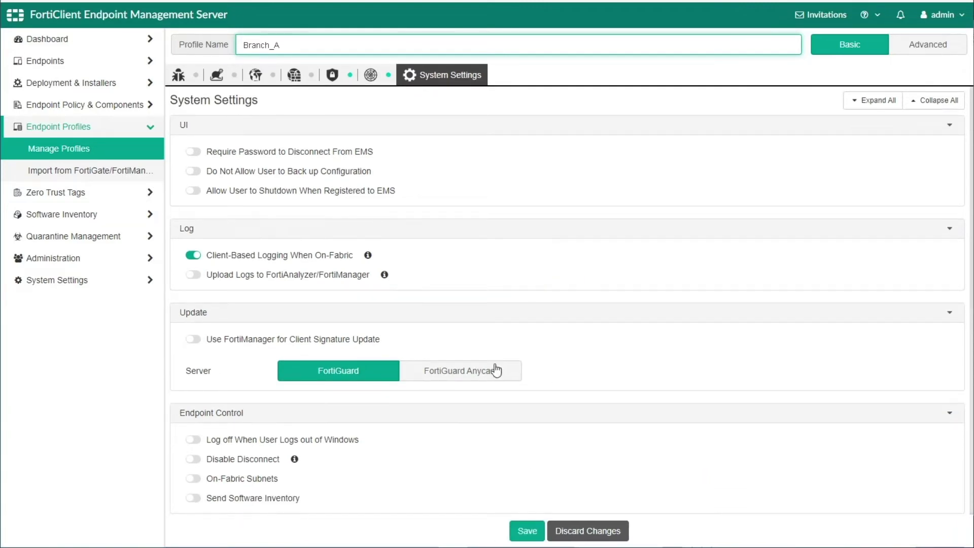
click(58, 149)
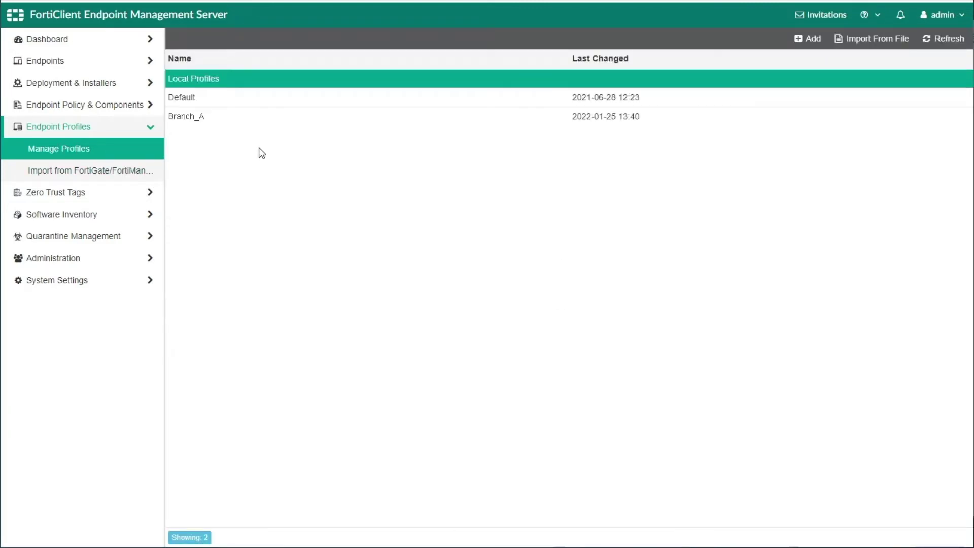
- Add a FortiClient 7.0.1 installer package named Branch_A_FCT_Installer with default features
click(291, 122)
click(97, 128)
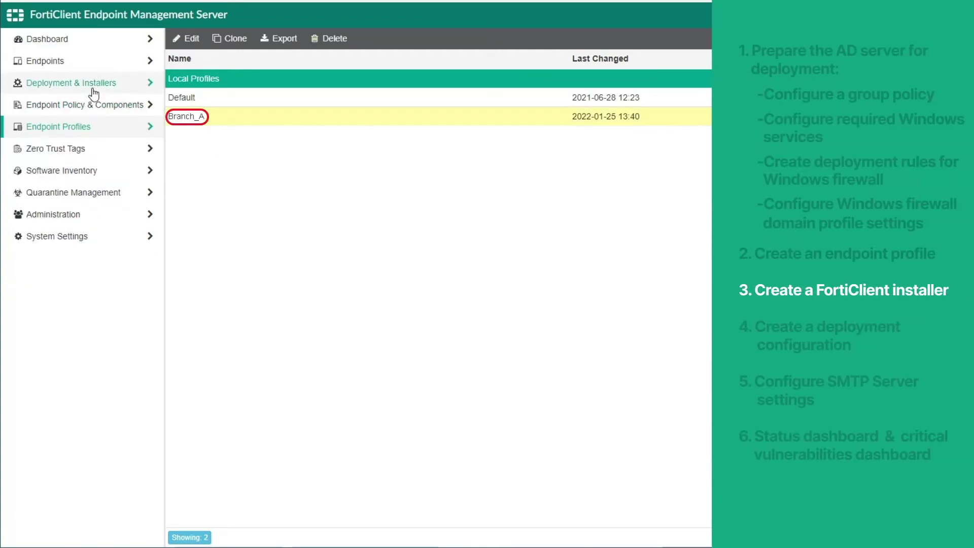
click(94, 94)
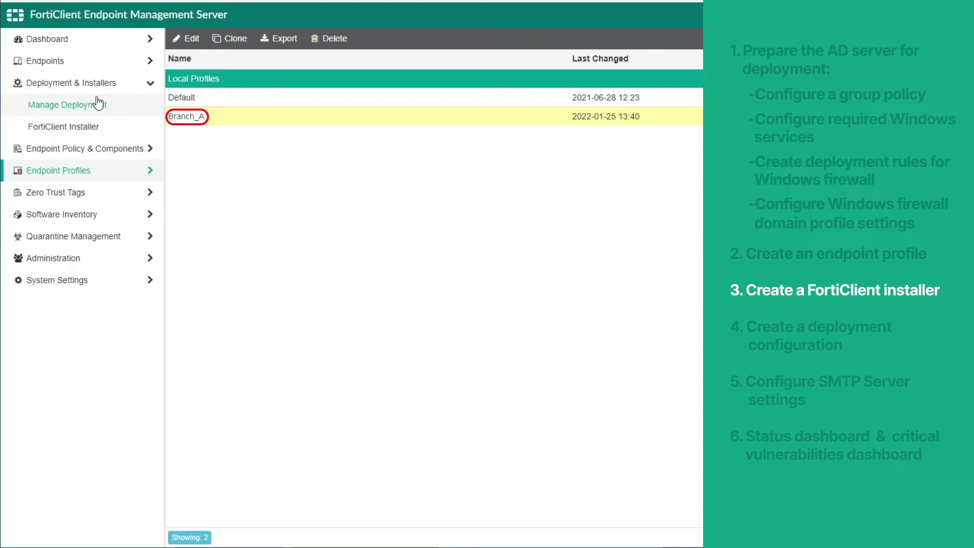
click(113, 130)
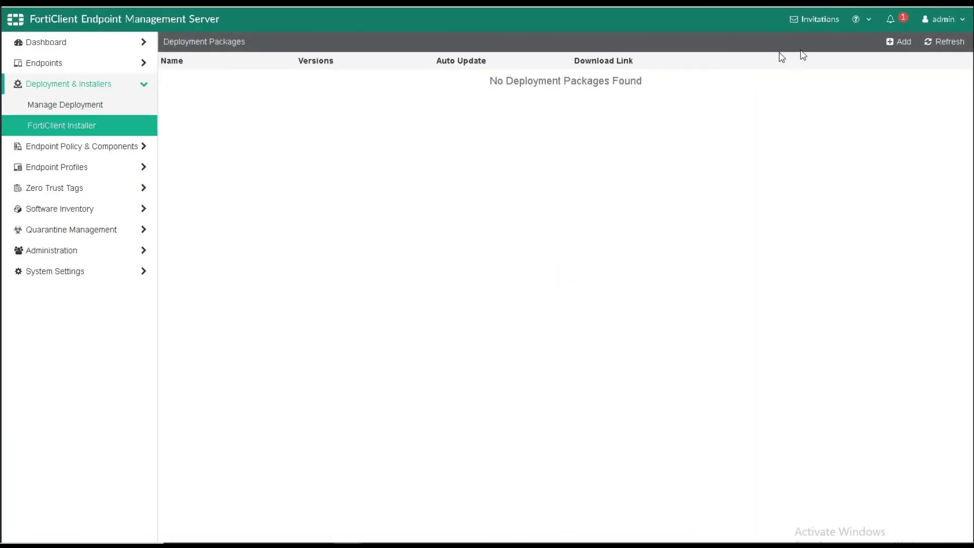
click(896, 46)
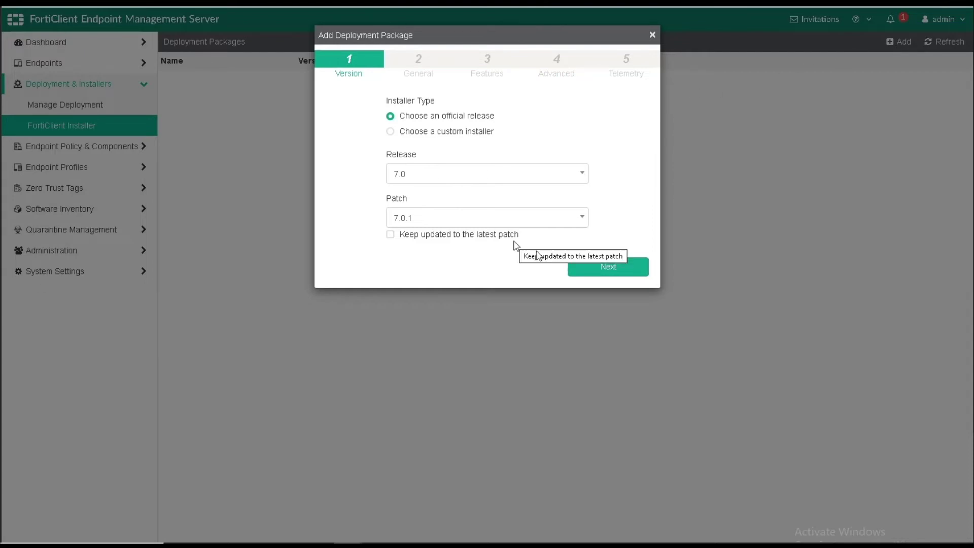
click(585, 272)
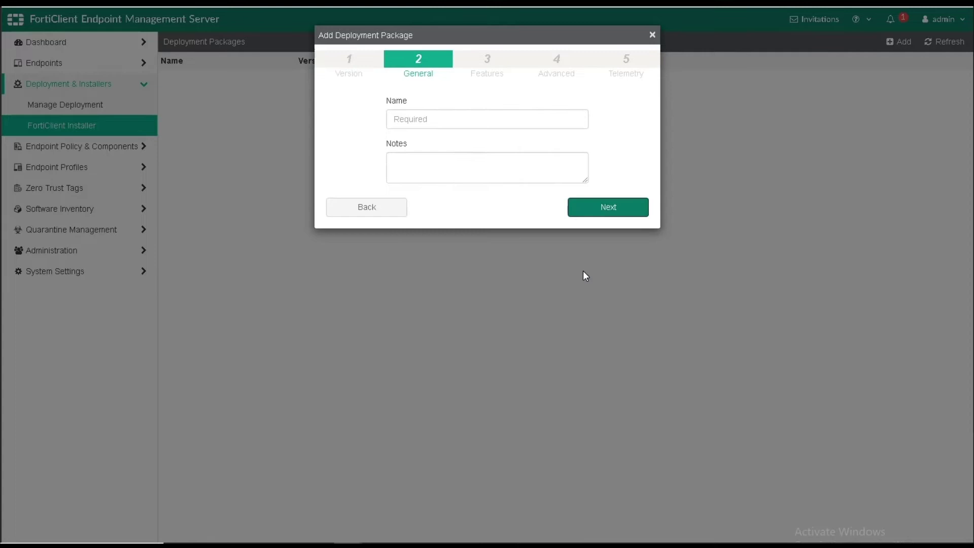
click(408, 119)
text(Branch_A_FCT_Installer)
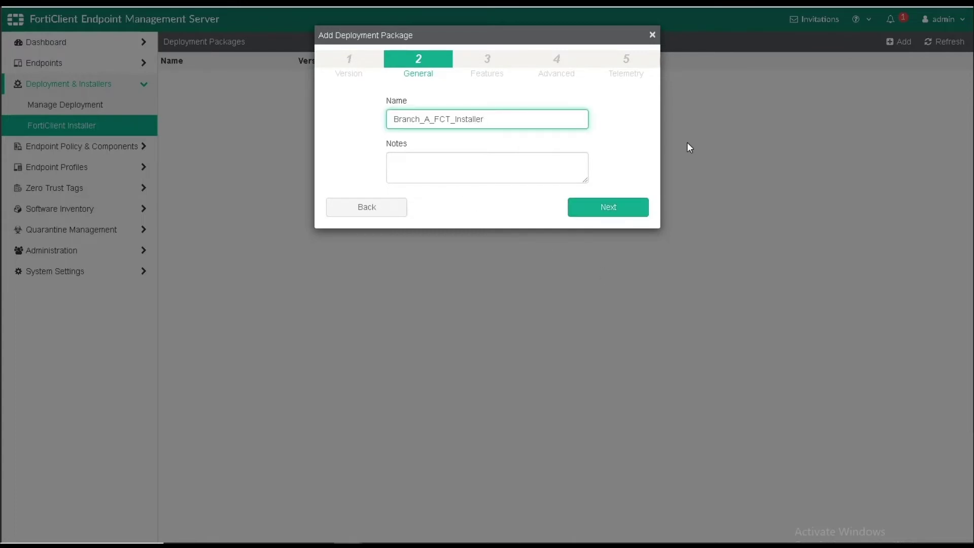
click(633, 214)
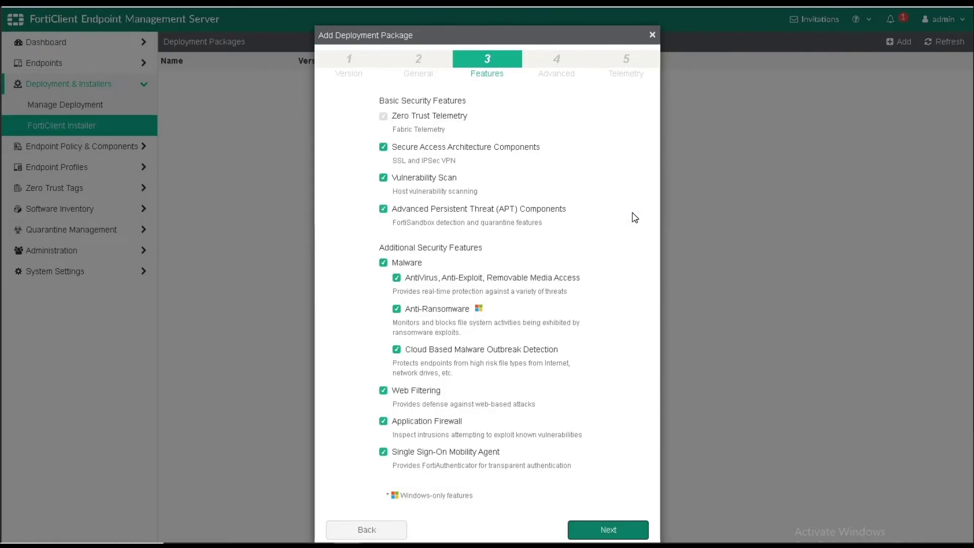
click(633, 528)
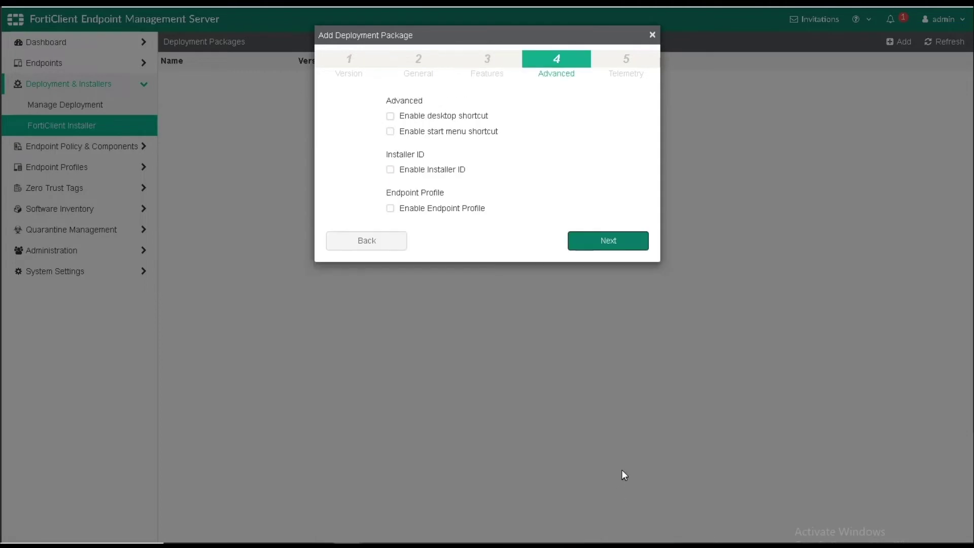
- Give the installer a desktop shortcut and the Branch_A endpoint profile, then finish
click(466, 116)
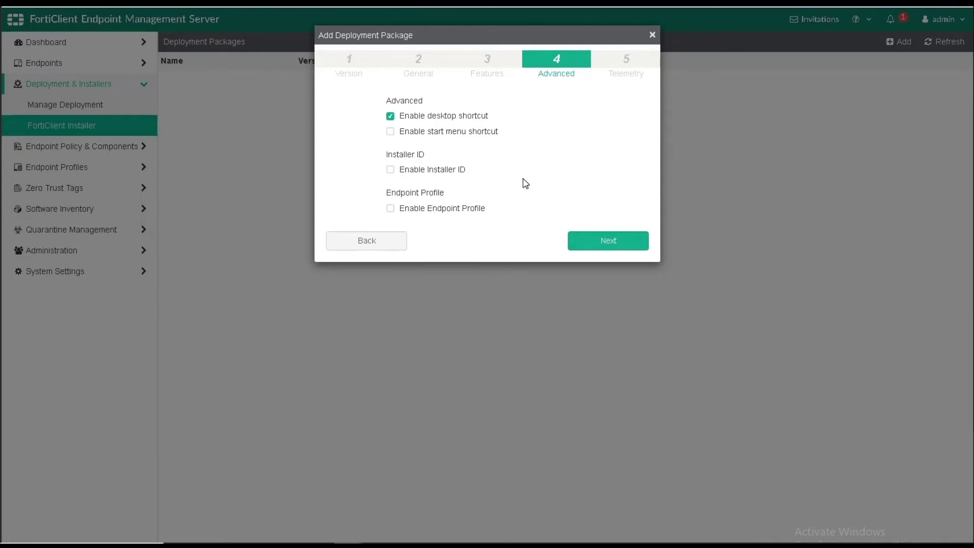
click(467, 208)
click(460, 231)
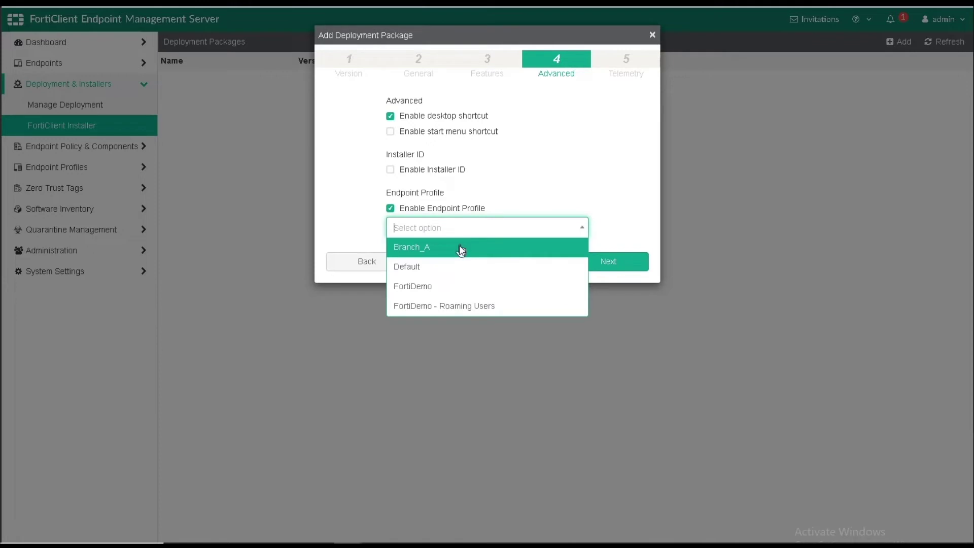
click(458, 245)
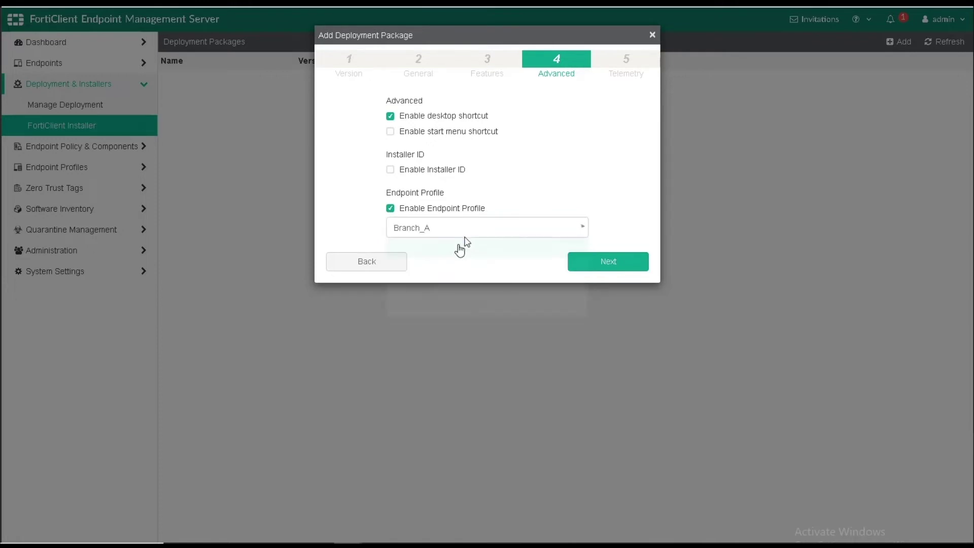
click(606, 262)
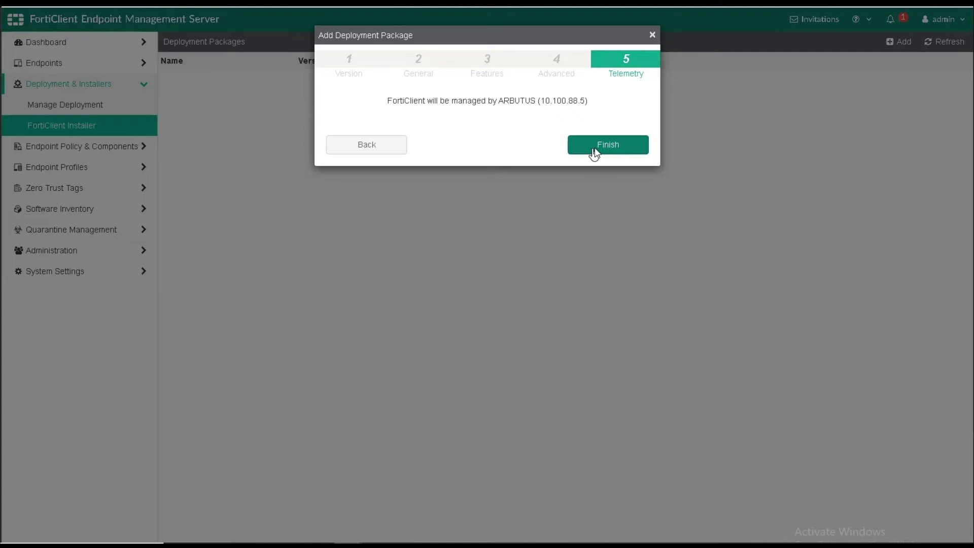
click(595, 152)
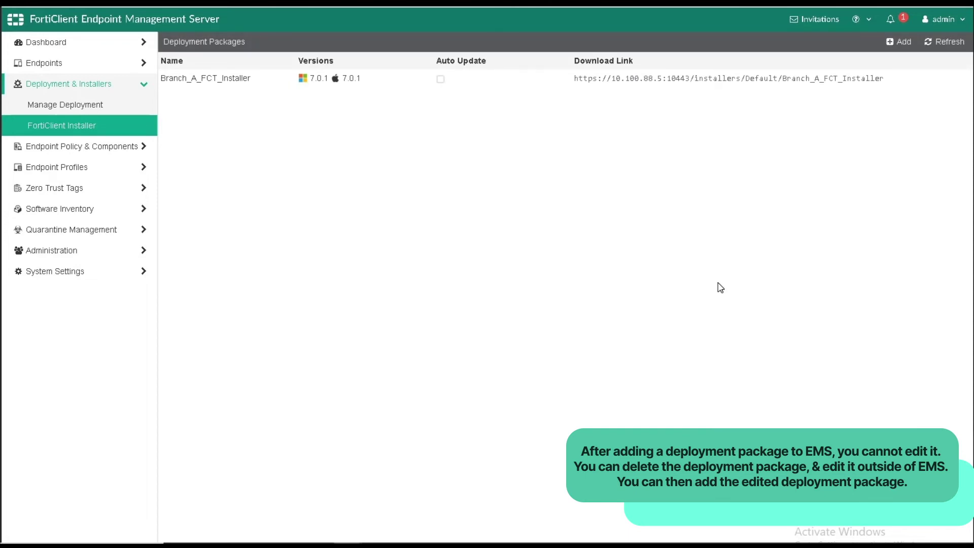
- Create a deployment for the FORTI-ARBUTUS.LOCAL group using the Branch_A_FCT_Installer package
click(106, 105)
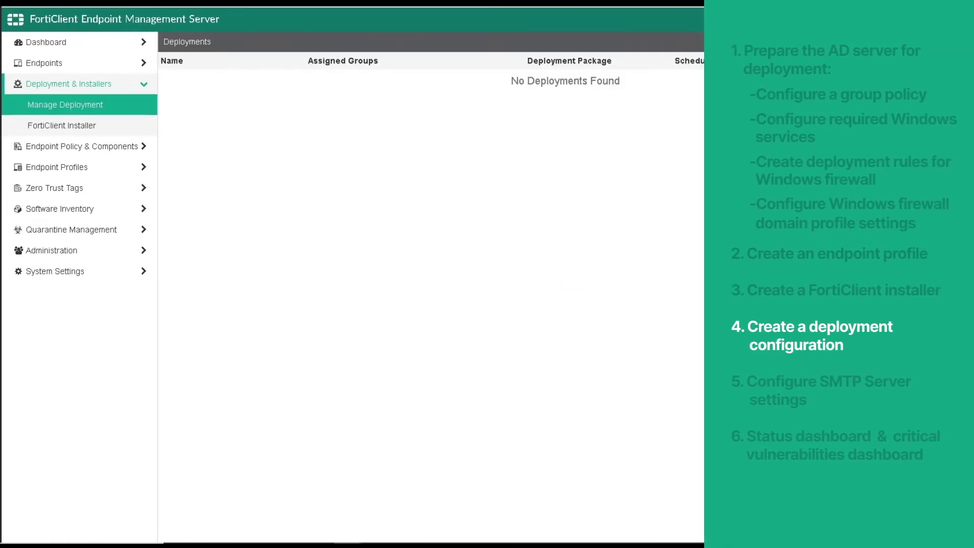
click(823, 46)
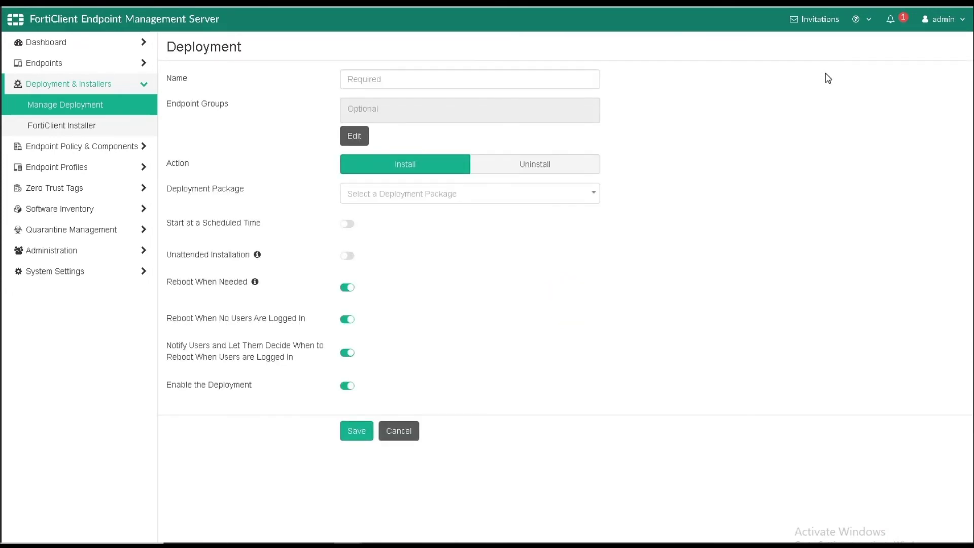
click(577, 83)
text(Branch_A_FCT_Deployment)
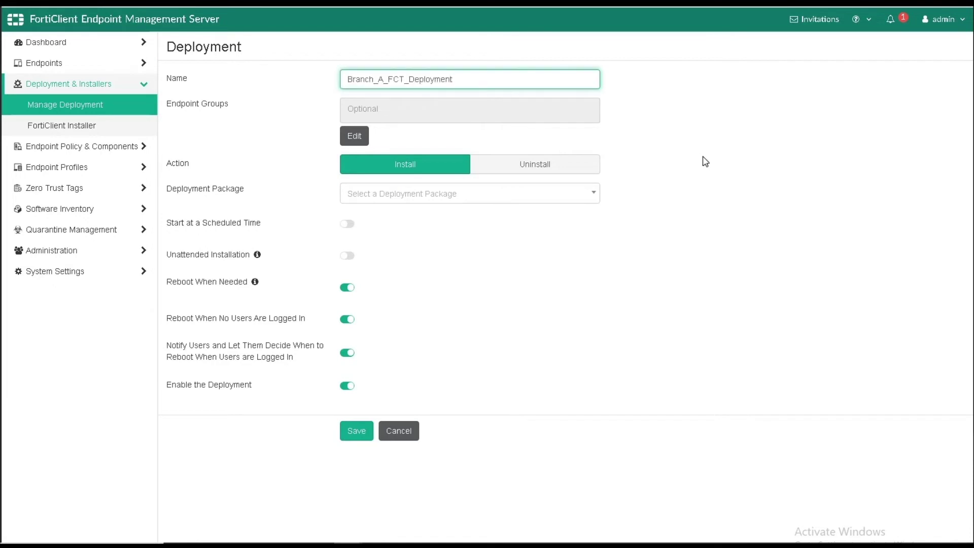
click(576, 113)
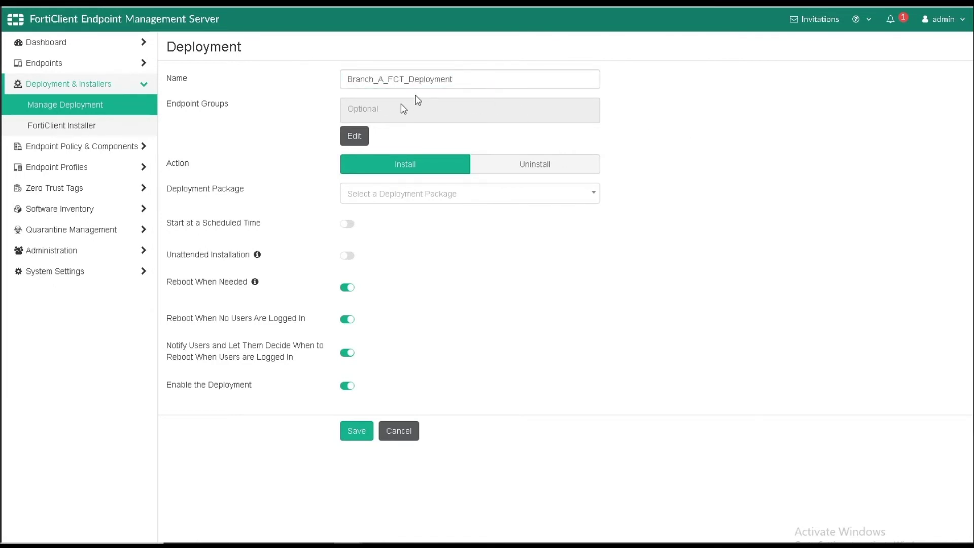
click(354, 135)
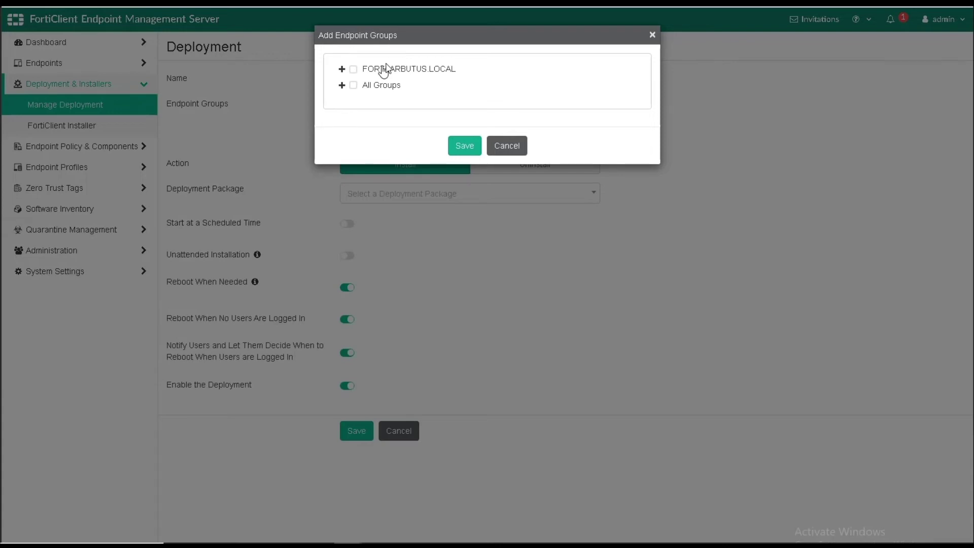
click(386, 70)
click(465, 146)
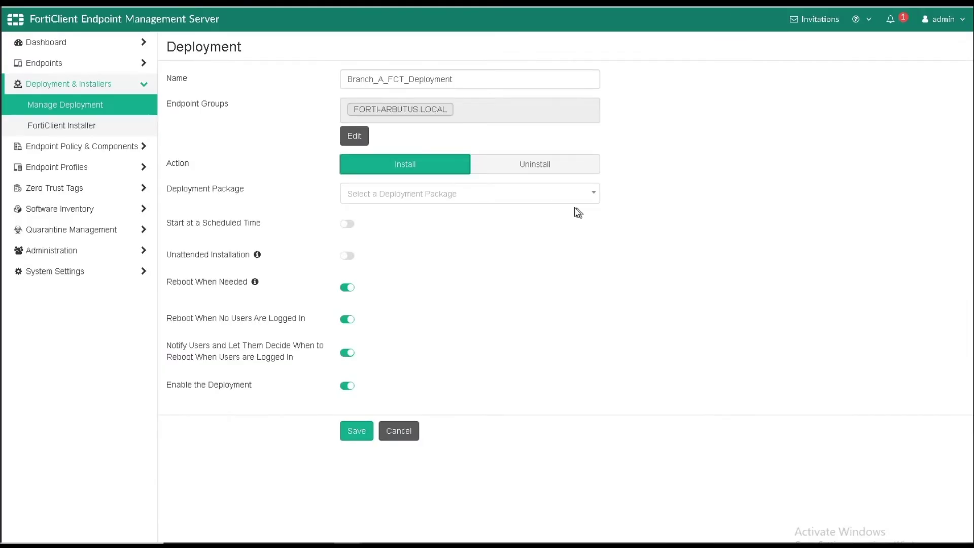
click(574, 200)
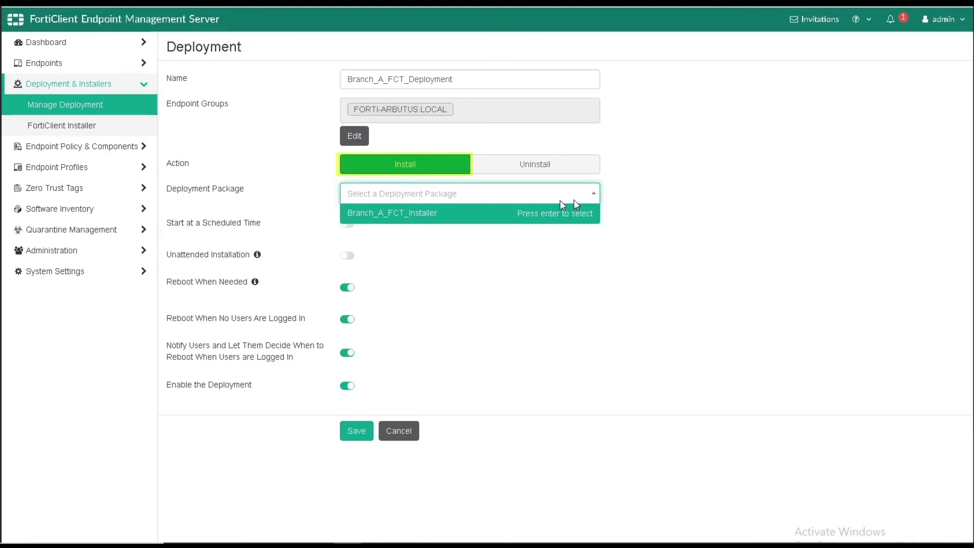
click(437, 215)
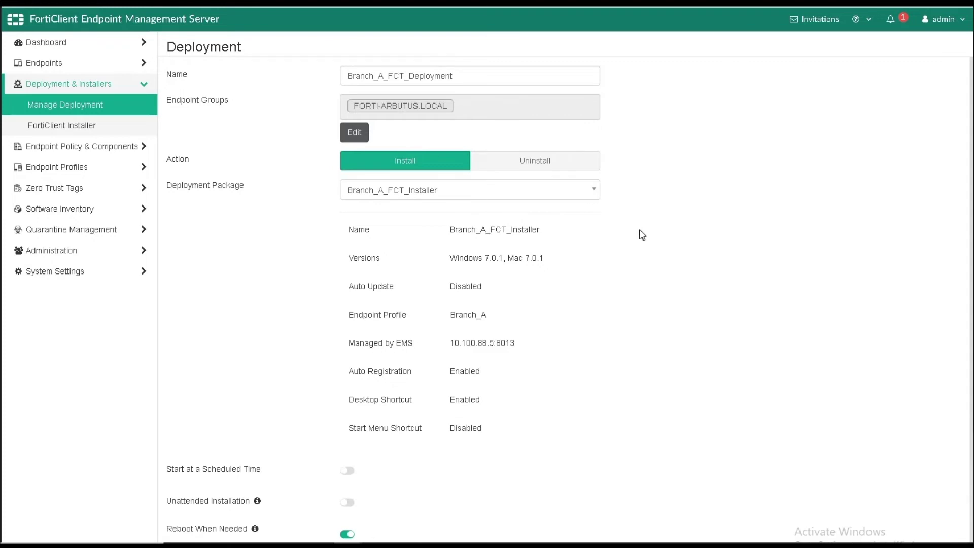
- Leave the scheduled start off, enter the domain administrator username and password, and save the deployment
scroll(642, 234, down, 2)
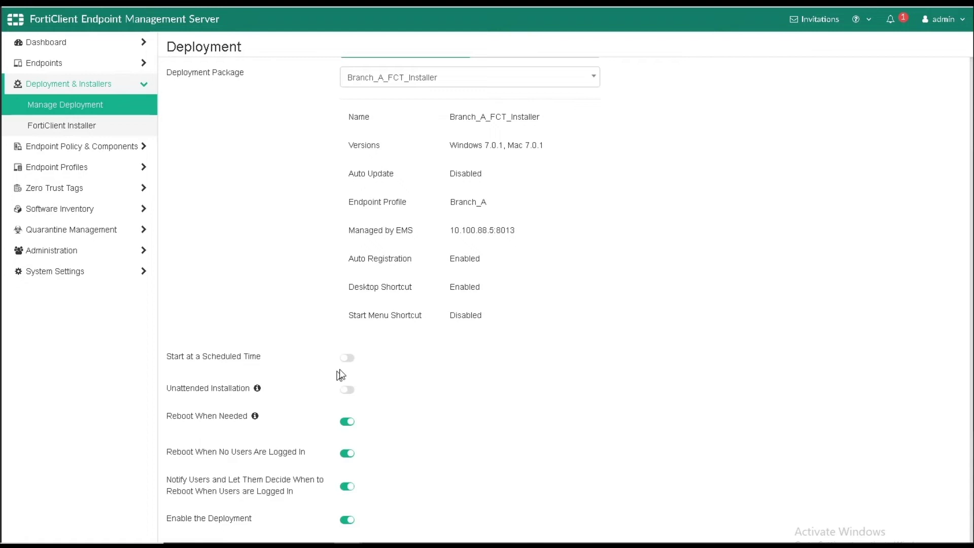
click(348, 358)
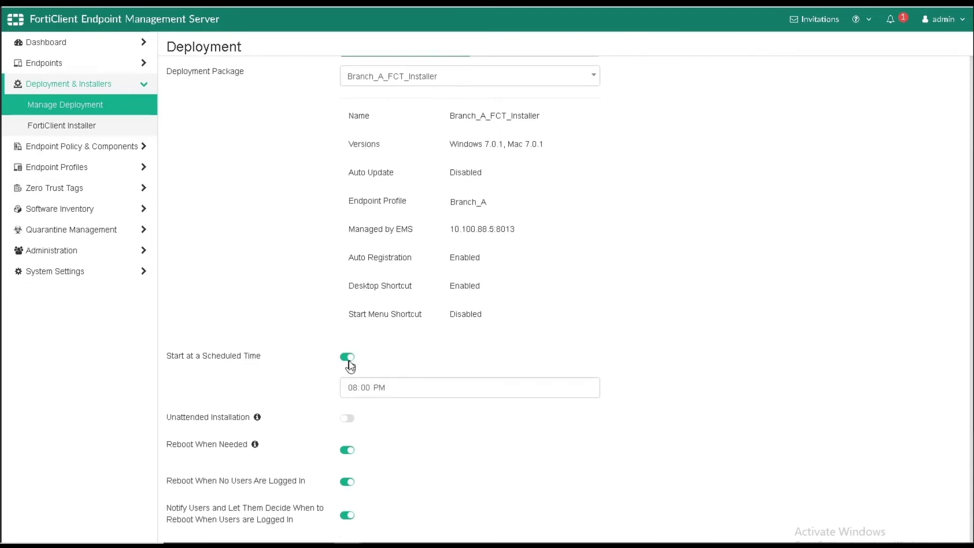
click(348, 359)
scroll(582, 391, down, 1)
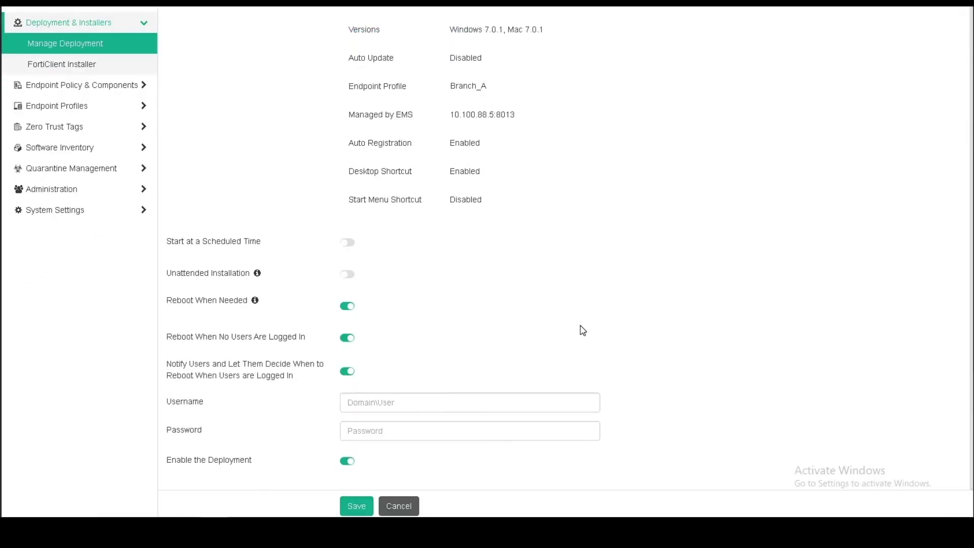
click(551, 401)
text(FORTI-ARBUTUS.LOCAL\administrator)
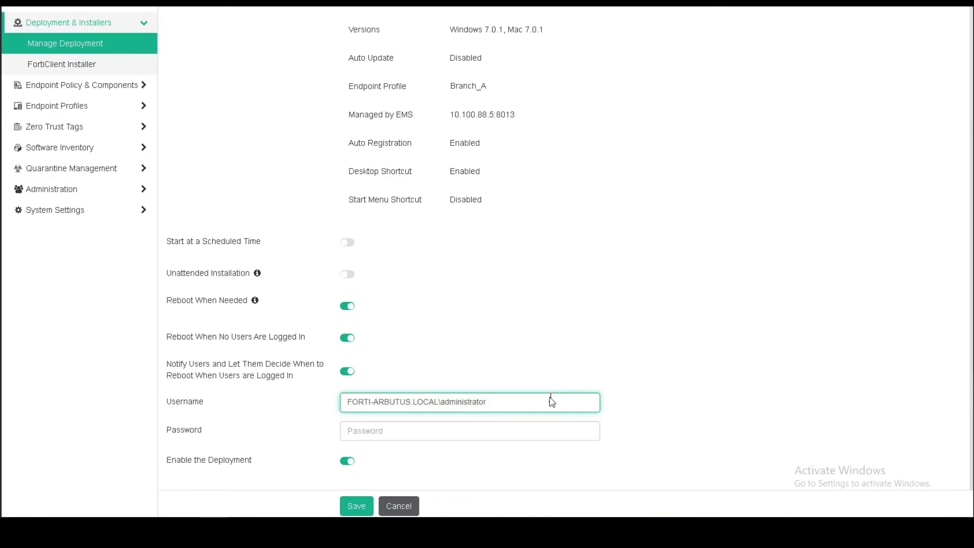
key(Tab)
text(********)
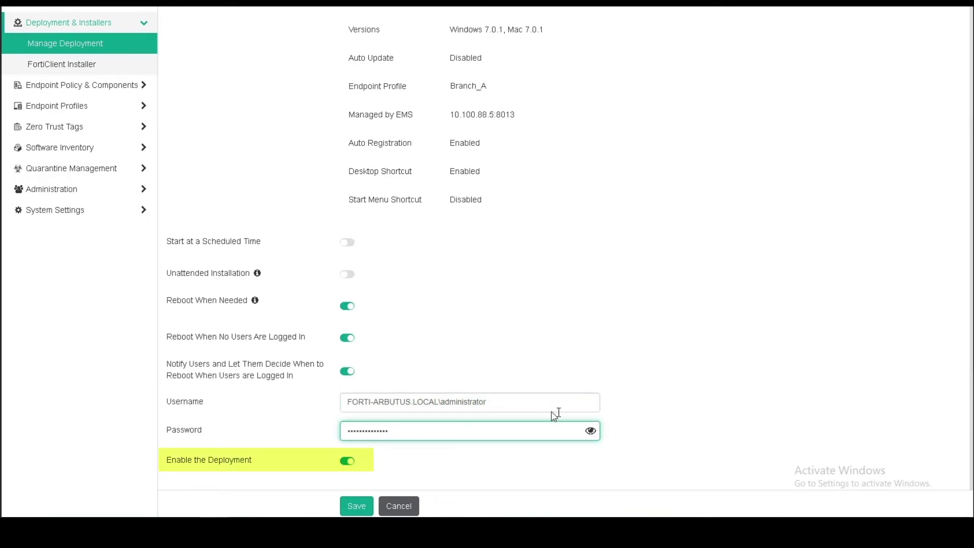
click(355, 505)
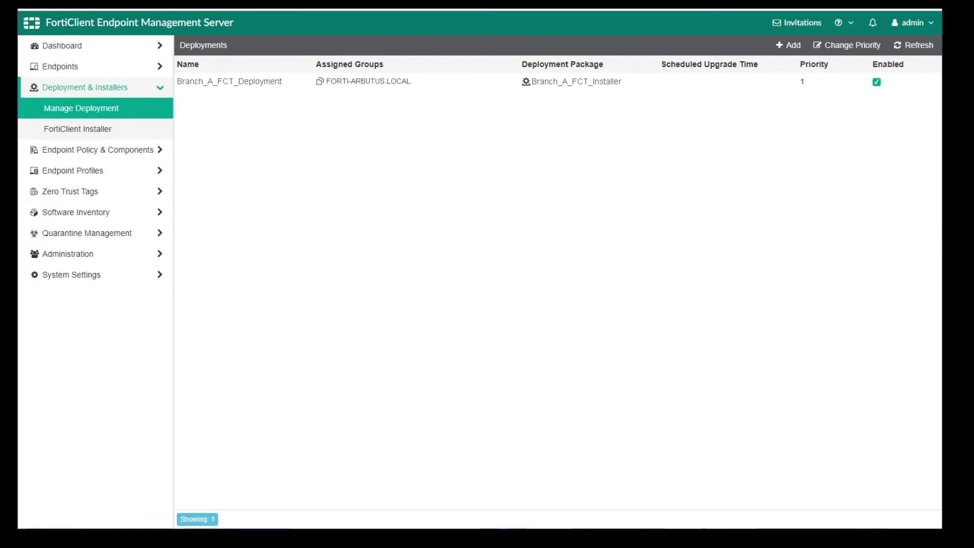
- Refresh All Endpoints until the domain computer shows a completed deployment at 10.100.91.100
click(123, 70)
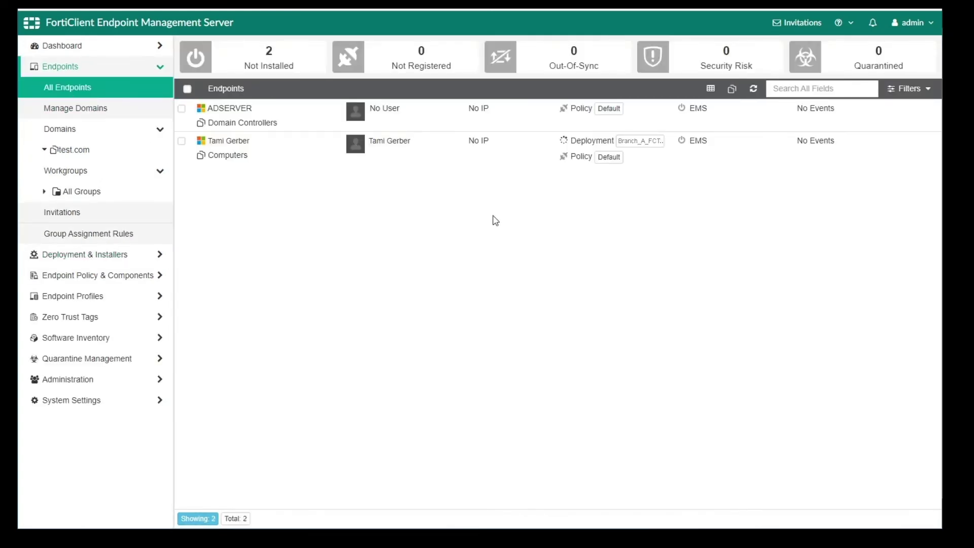
mouse_move(566, 147)
click(754, 91)
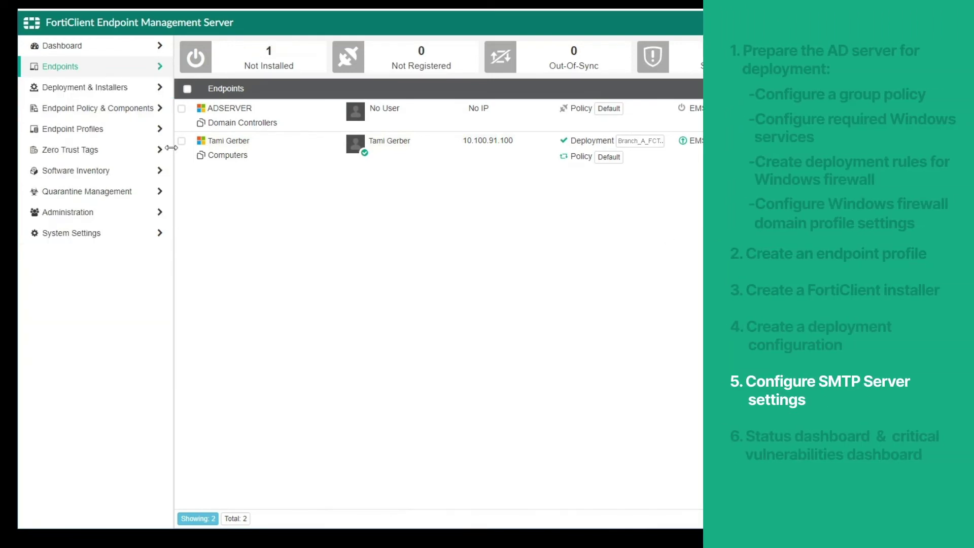
- Set the SMTP server to smtp.testserver.ca with STARTTLS and save without sending a test email
click(95, 232)
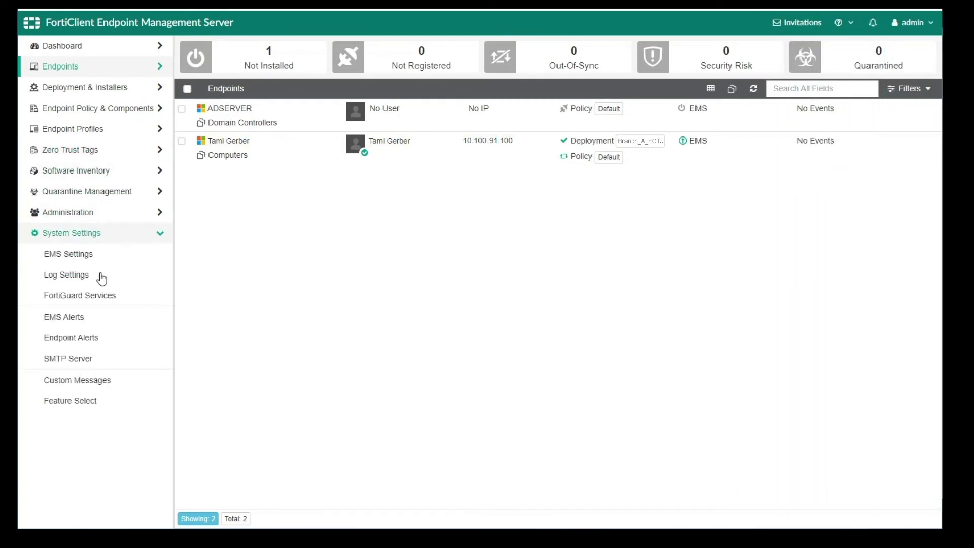
click(116, 361)
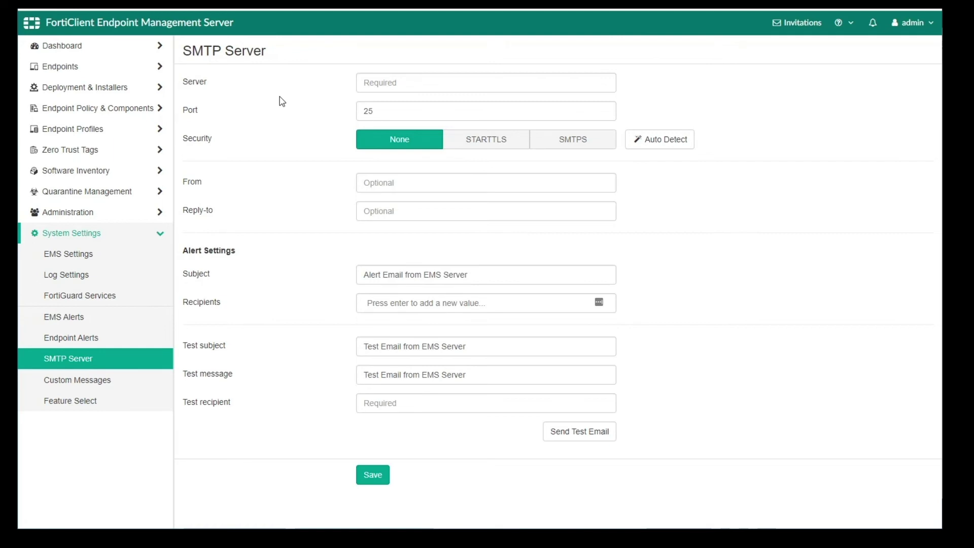
click(463, 86)
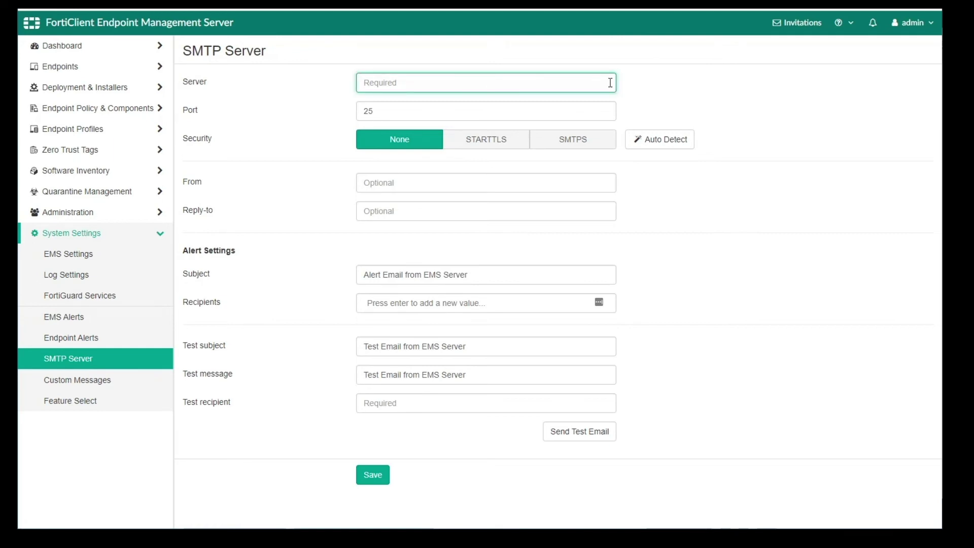
text(smtp.testserver.ca)
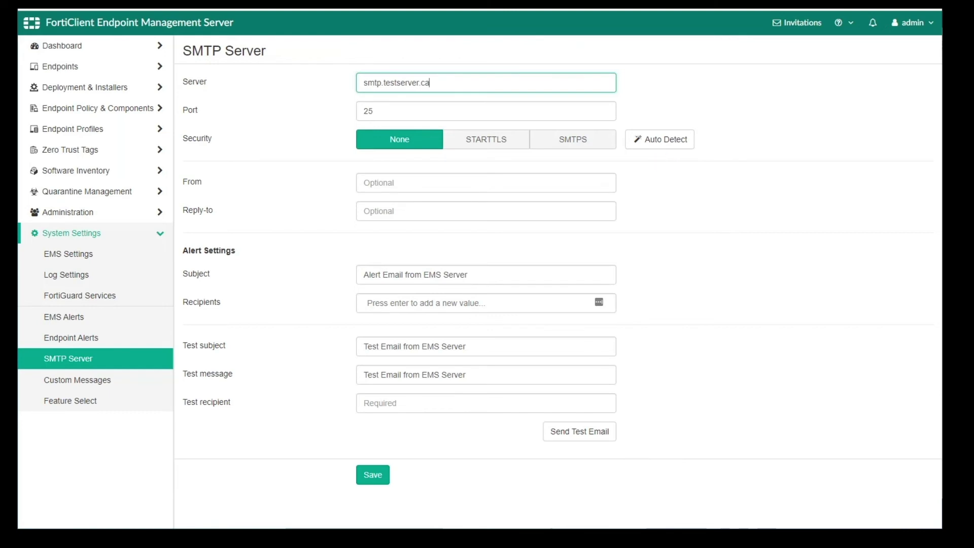
click(478, 143)
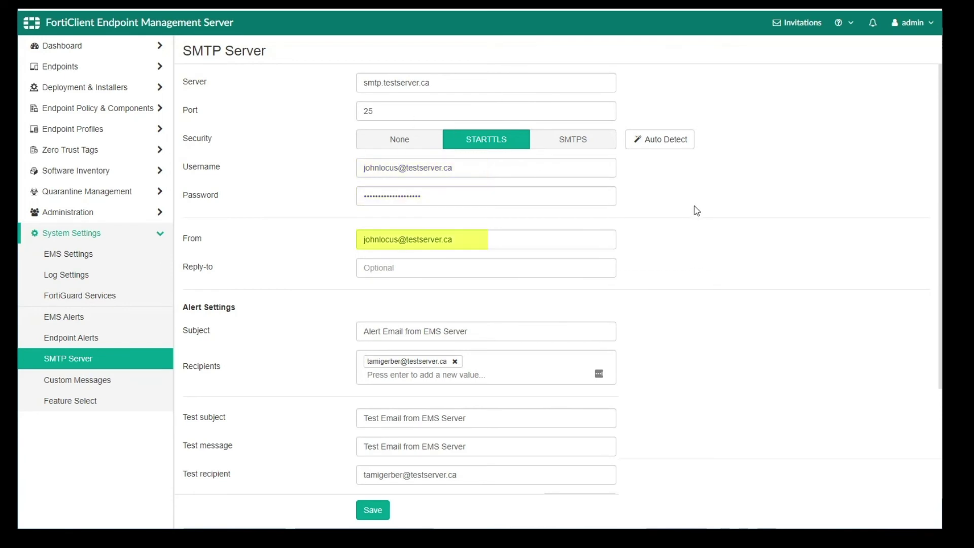
scroll(696, 210, down, 1)
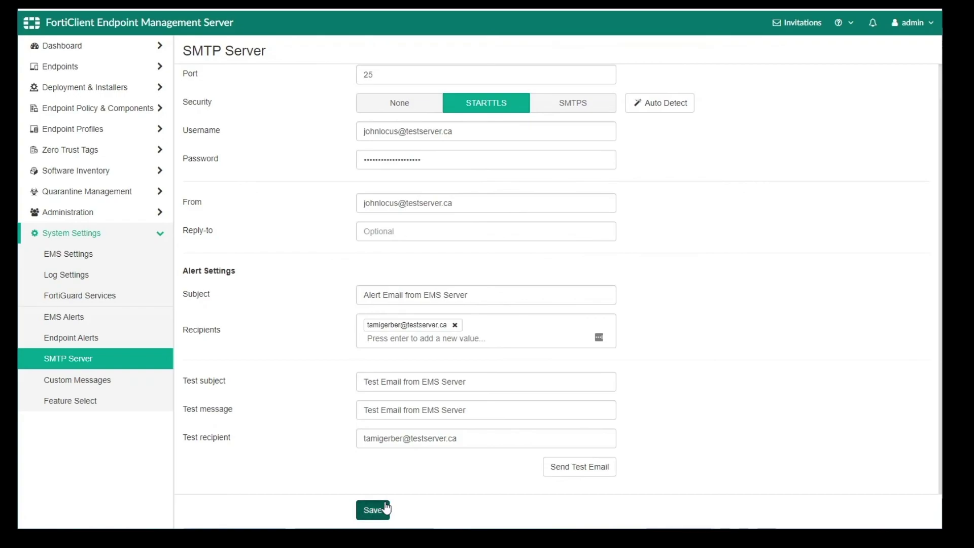
click(372, 510)
click(476, 93)
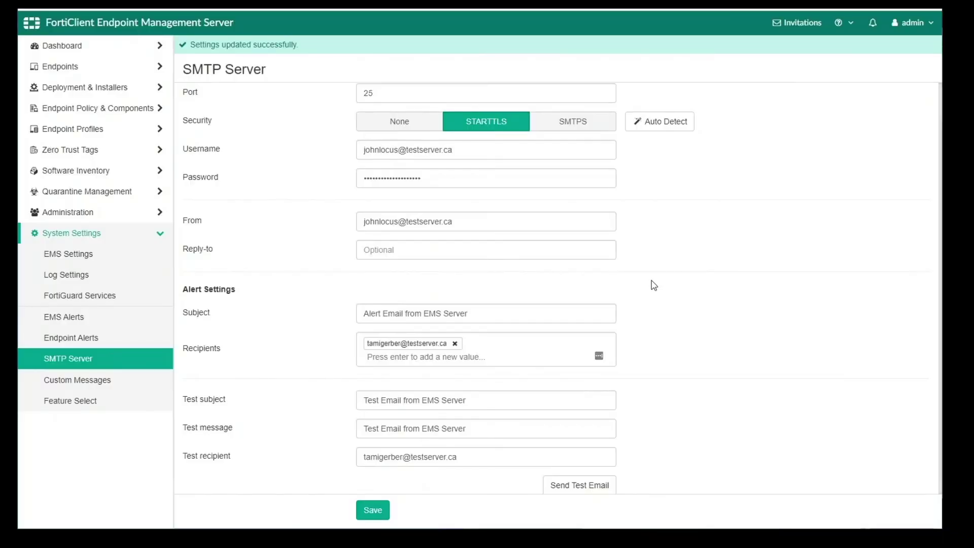
- Email alerts every 2 hours for malware, critical vulnerabilities and out-of-date endpoint software, and save
click(115, 338)
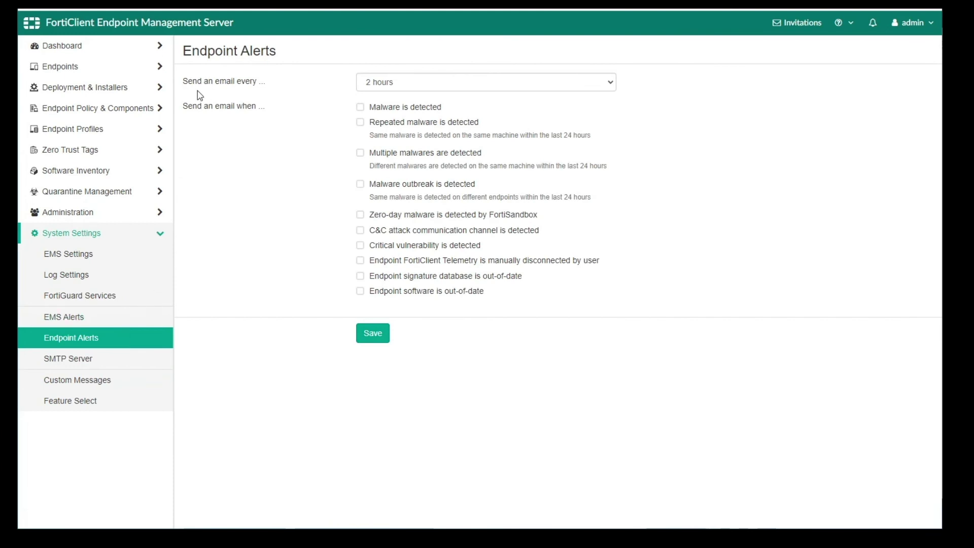
click(496, 87)
click(496, 87)
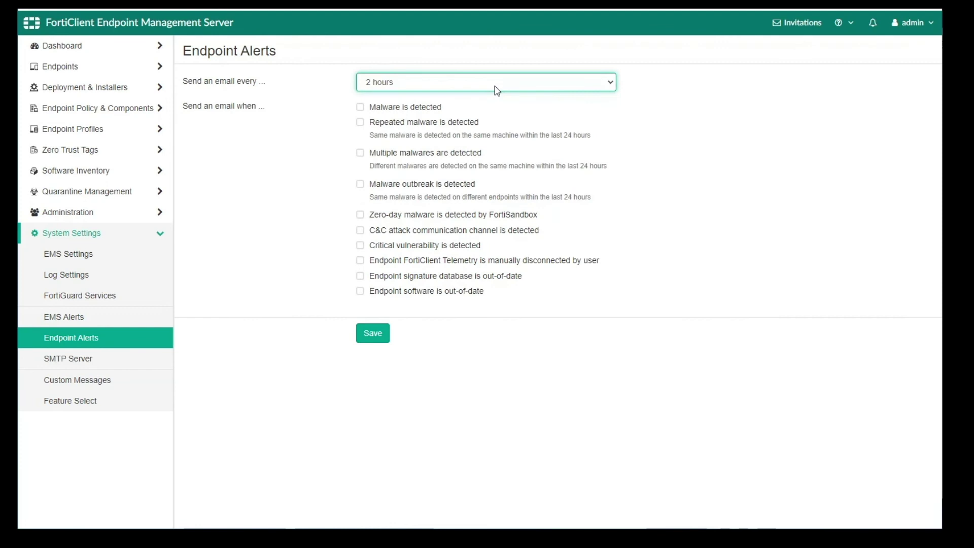
click(360, 107)
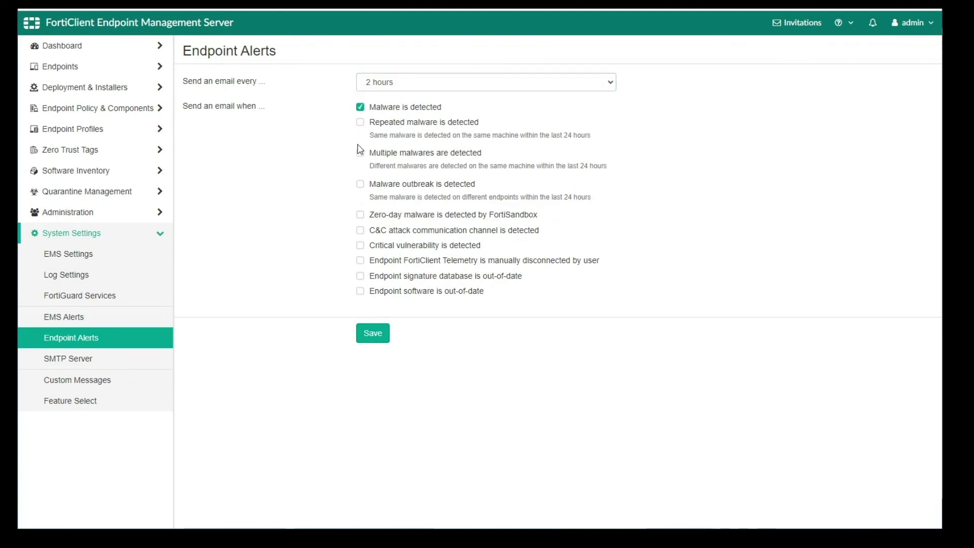
click(360, 245)
click(360, 291)
click(371, 331)
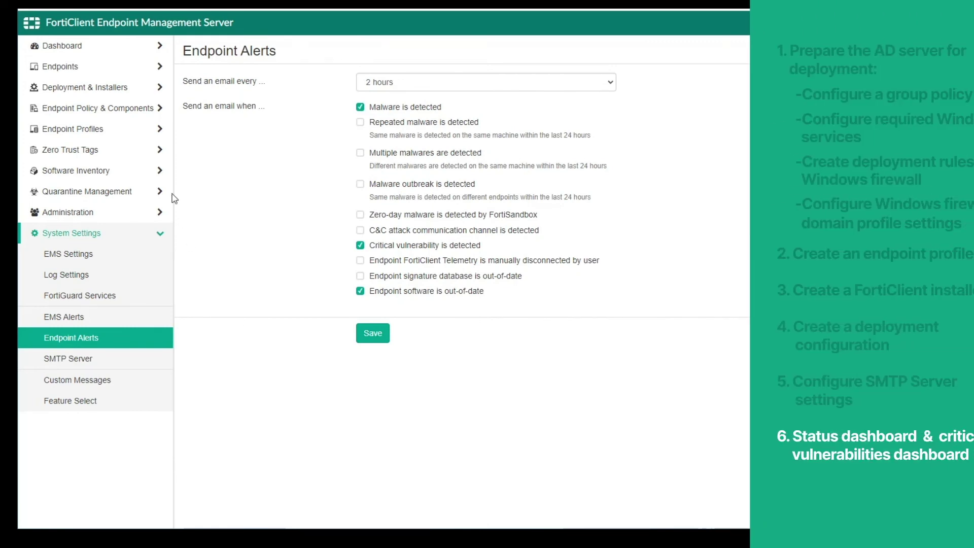
click(104, 47)
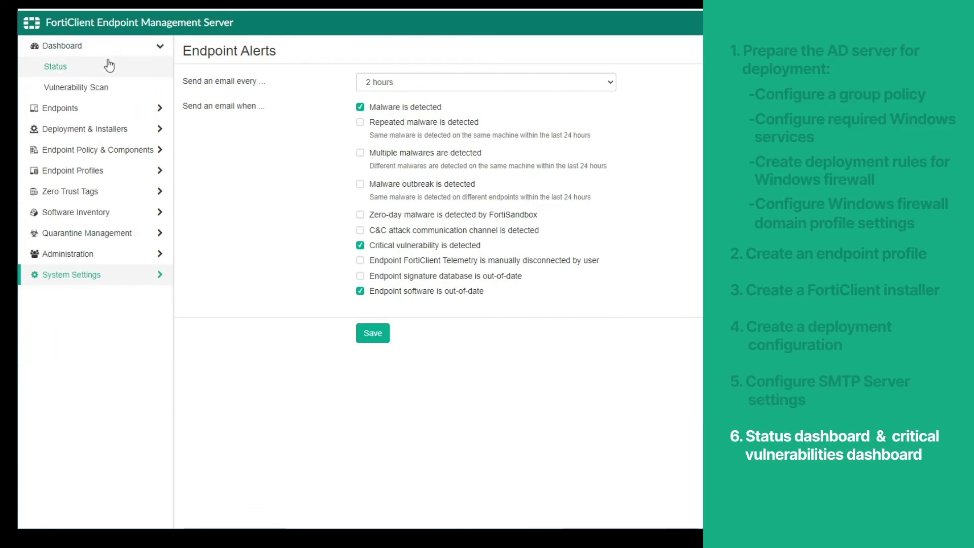
- On the Status dashboard, add the Antivirus Detection widget and then remove it
click(54, 66)
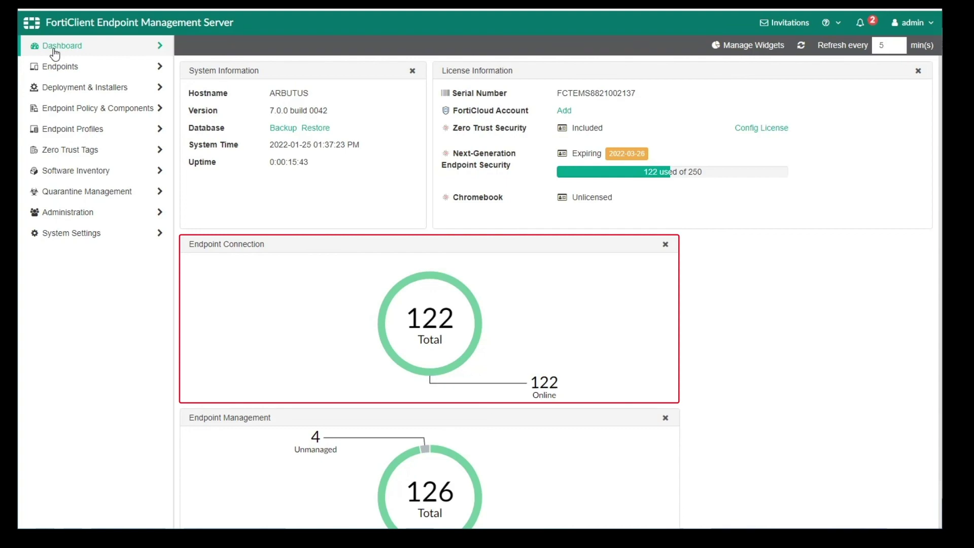
click(55, 50)
click(770, 48)
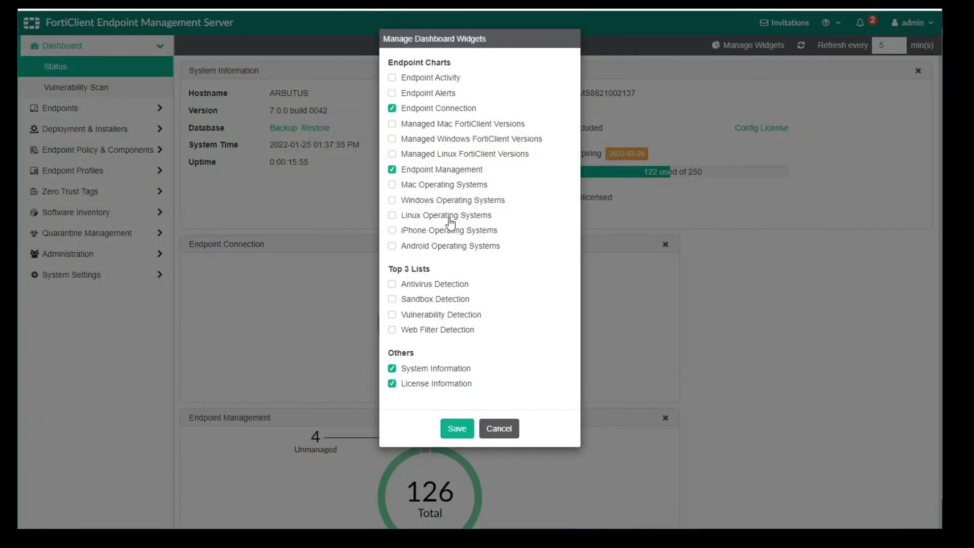
click(391, 284)
click(456, 428)
scroll(770, 375, down, 1)
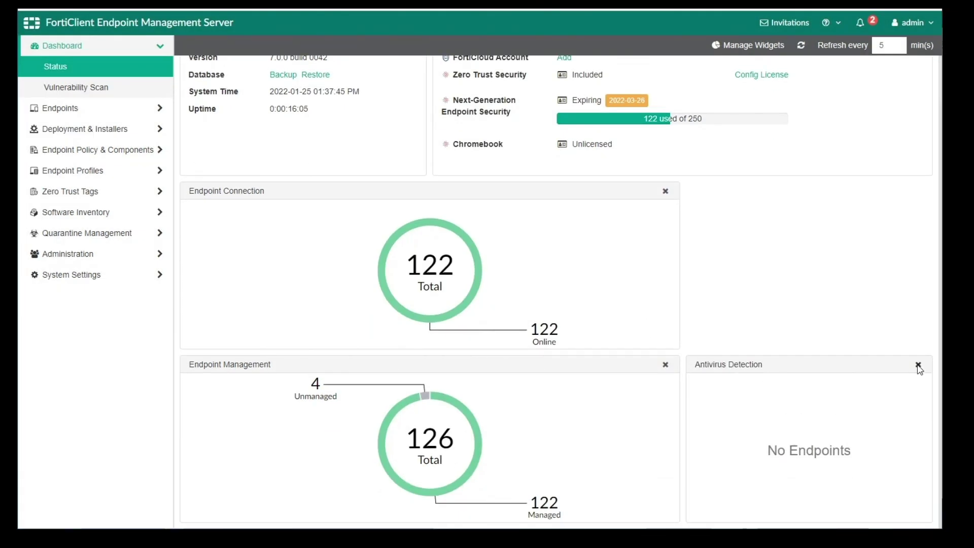
click(918, 366)
scroll(862, 345, up, 1)
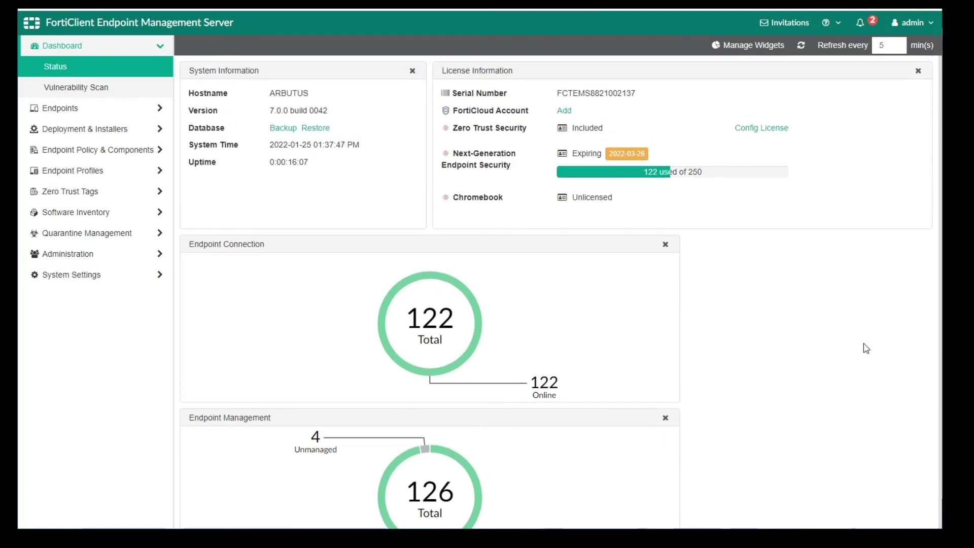
- View the Vulnerability Scan dashboard's severity counts and top vulnerable endpoints
click(143, 92)
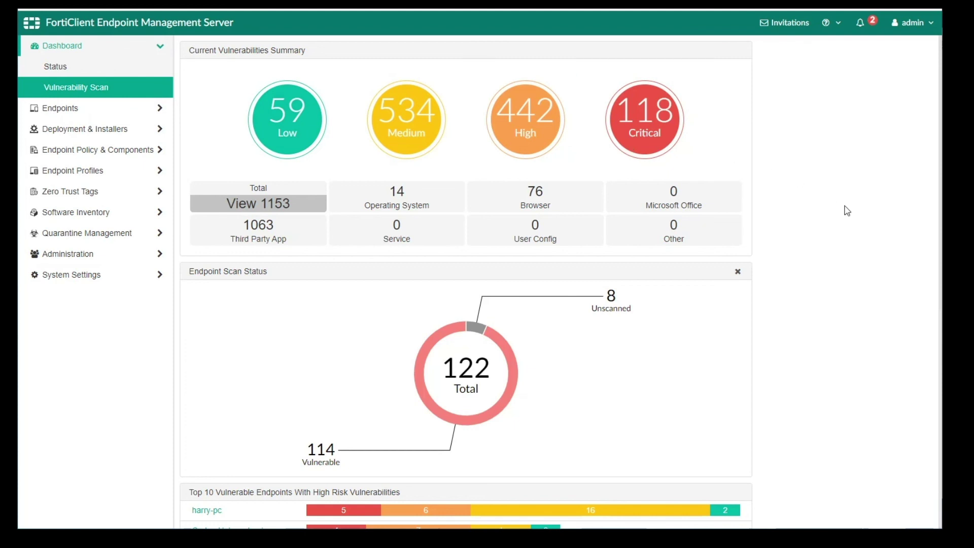
scroll(847, 210, down, 7)
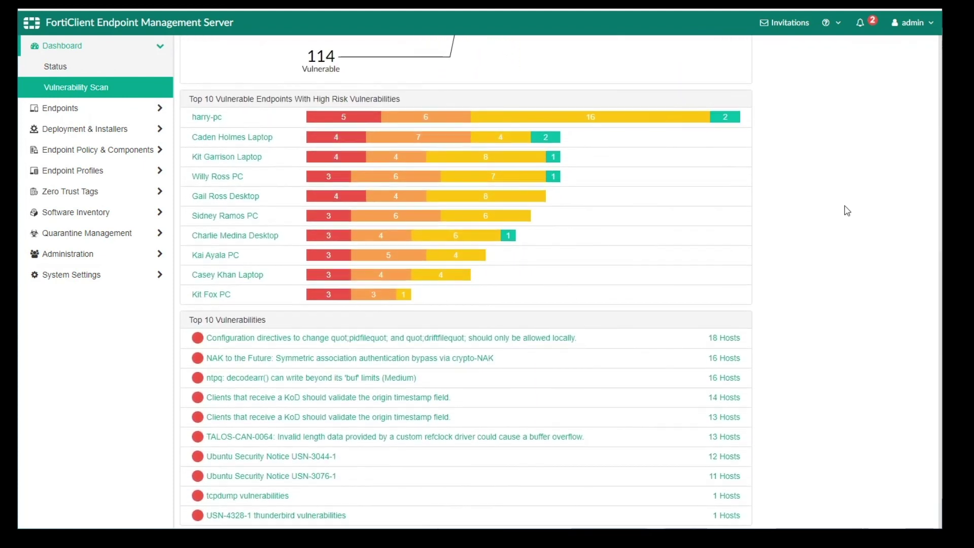
scroll(843, 220, up, 7)
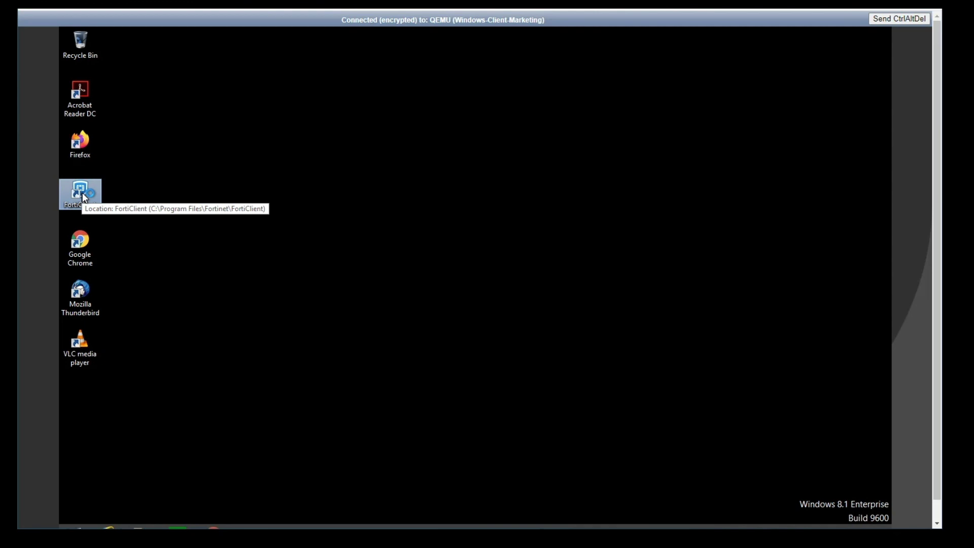
- Launch FortiClient on the endpoint and check the managing EMS server details beside Connected
double_click(82, 193)
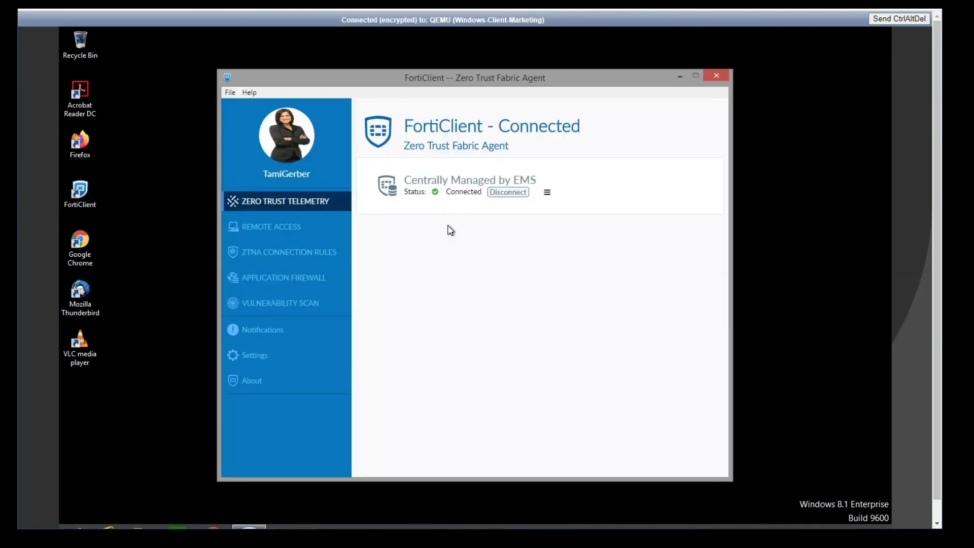
click(547, 192)
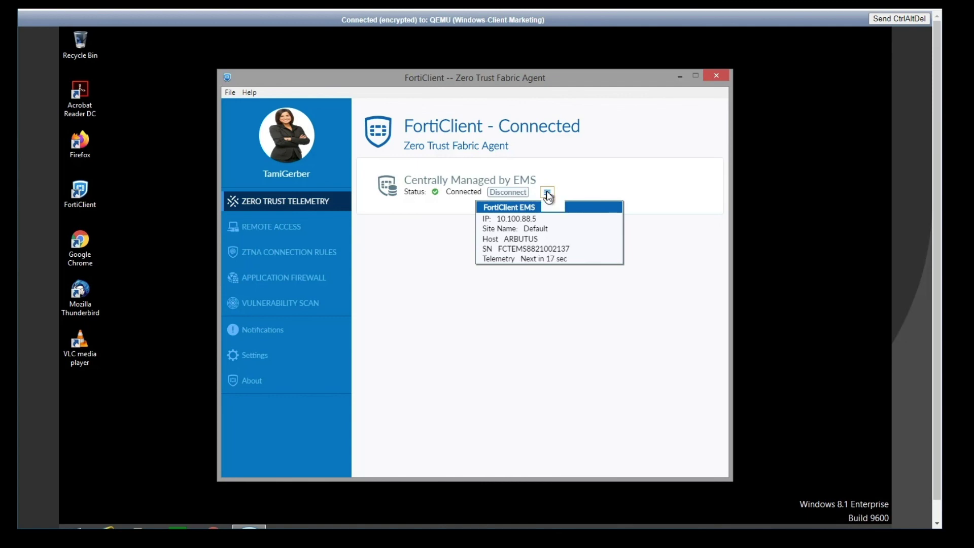
click(546, 193)
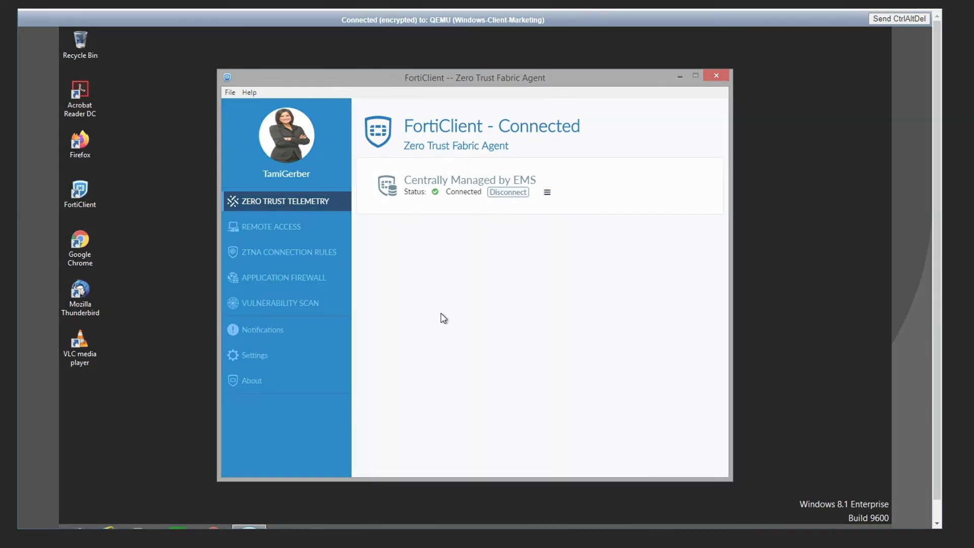